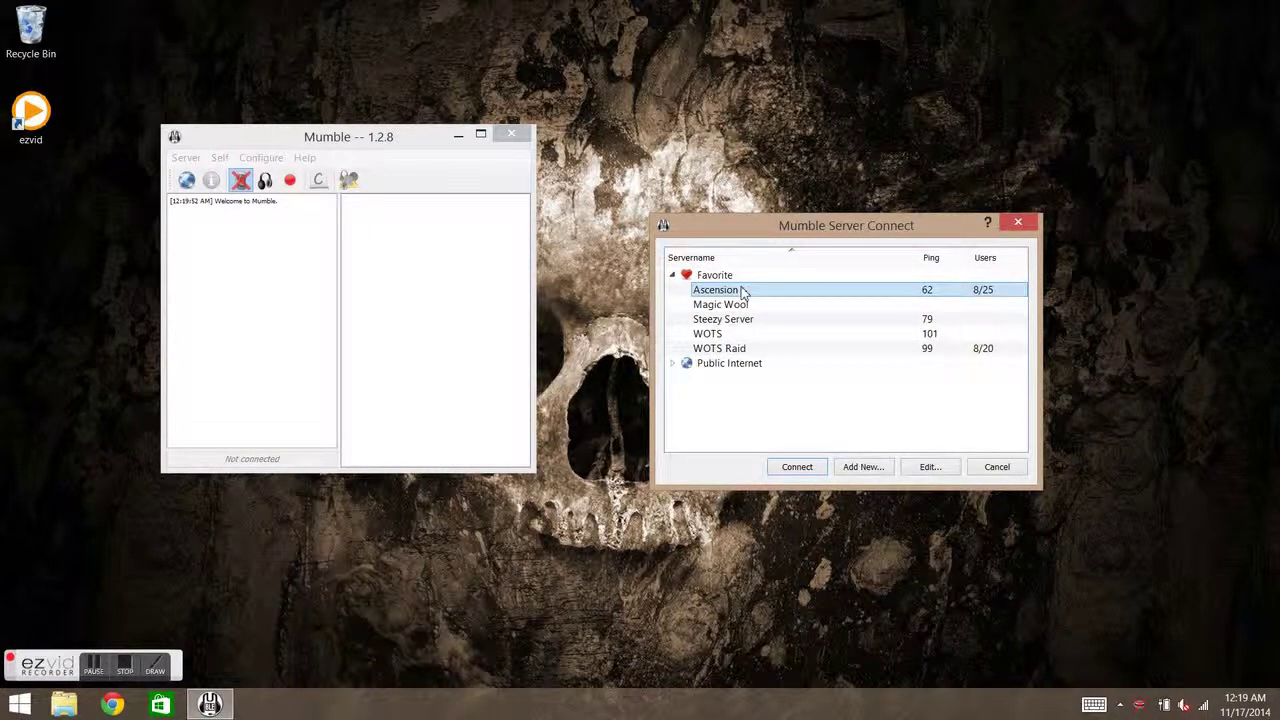
Look through the Public Internet server list and collapse it again.
mouse_move(743, 292)
left_click(673, 363)
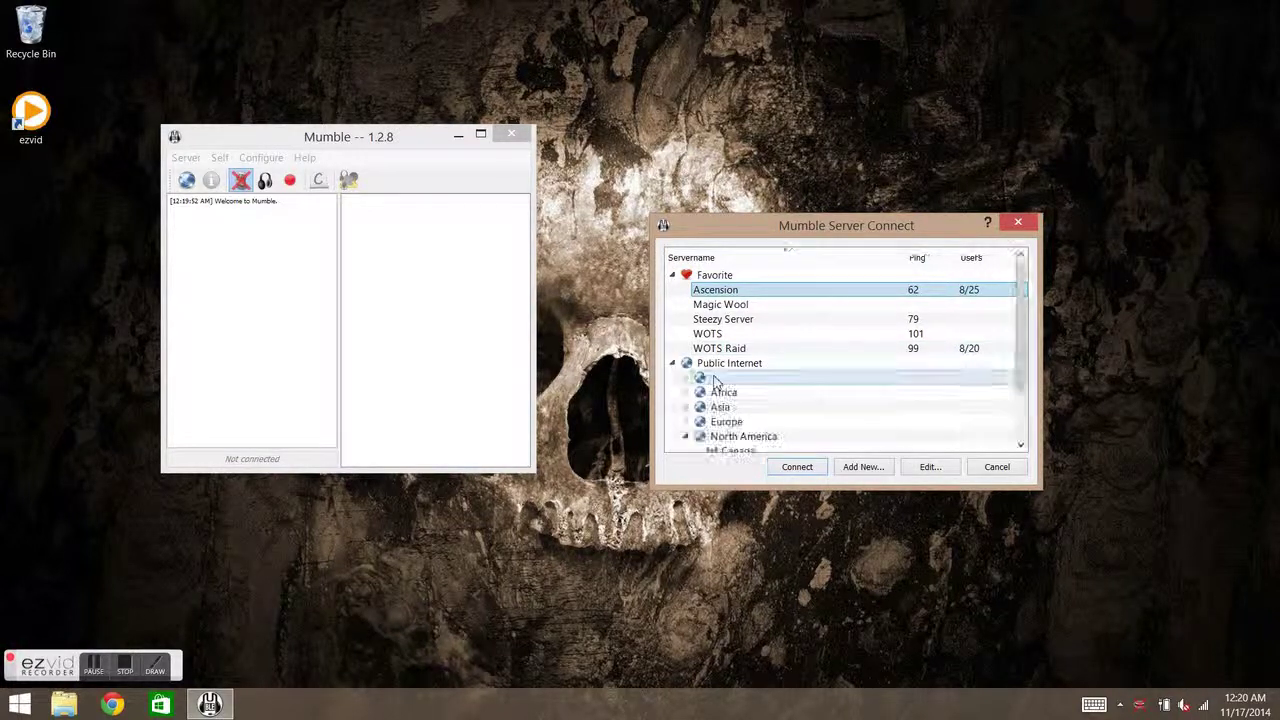
scroll(746, 371, "down", 3)
scroll(745, 371, "down", 1)
scroll(720, 369, "up", 8)
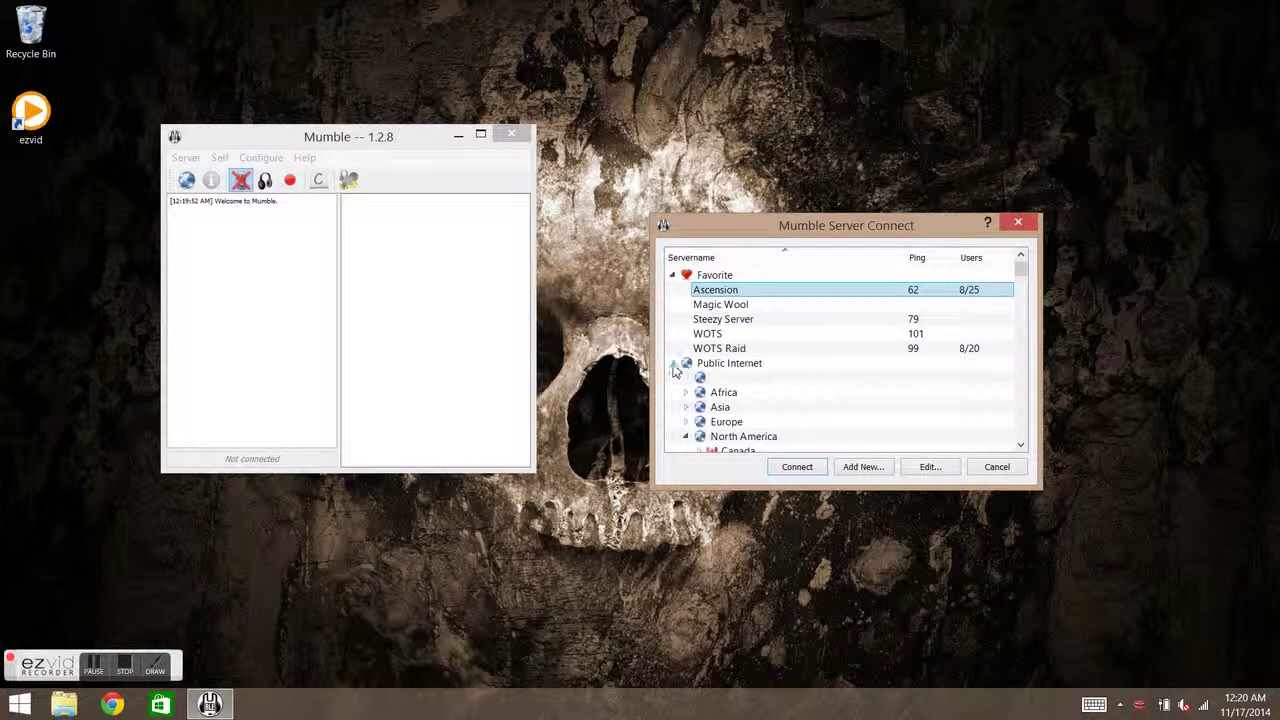
left_click(673, 364)
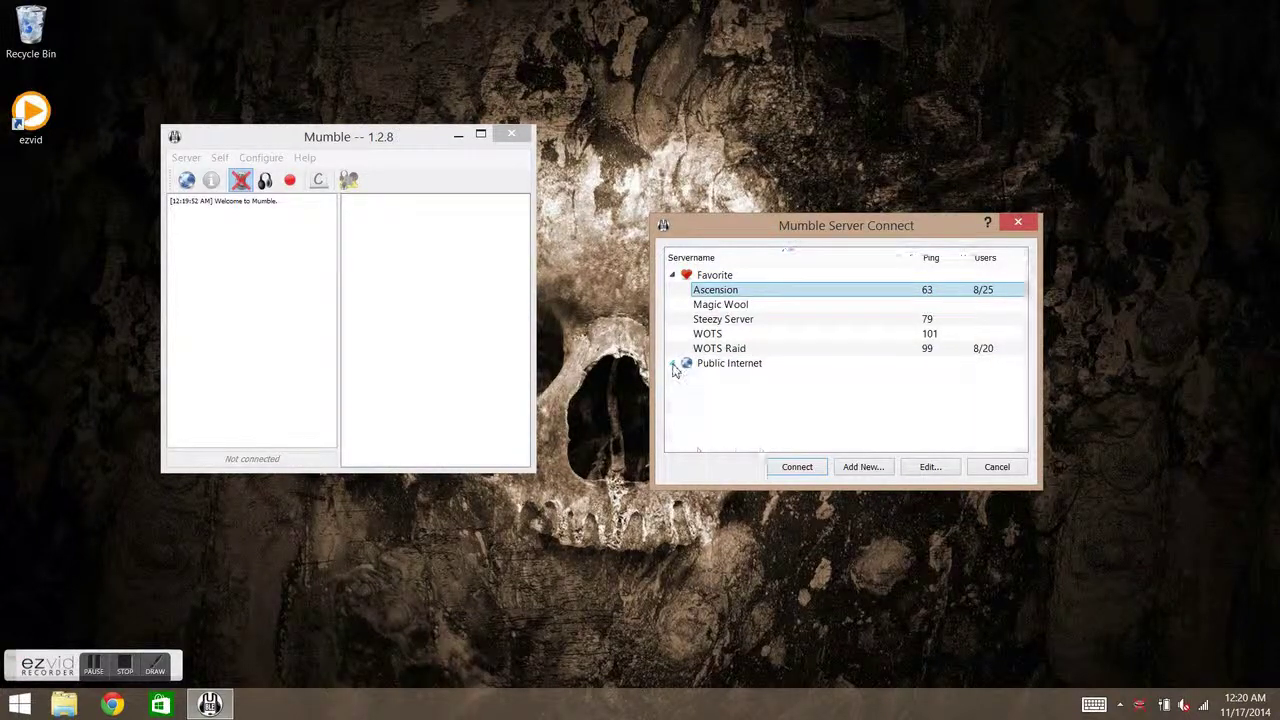
Start a new server entry with the label Test.Mumble.Channel and the address mumble.com.
left_click(853, 472)
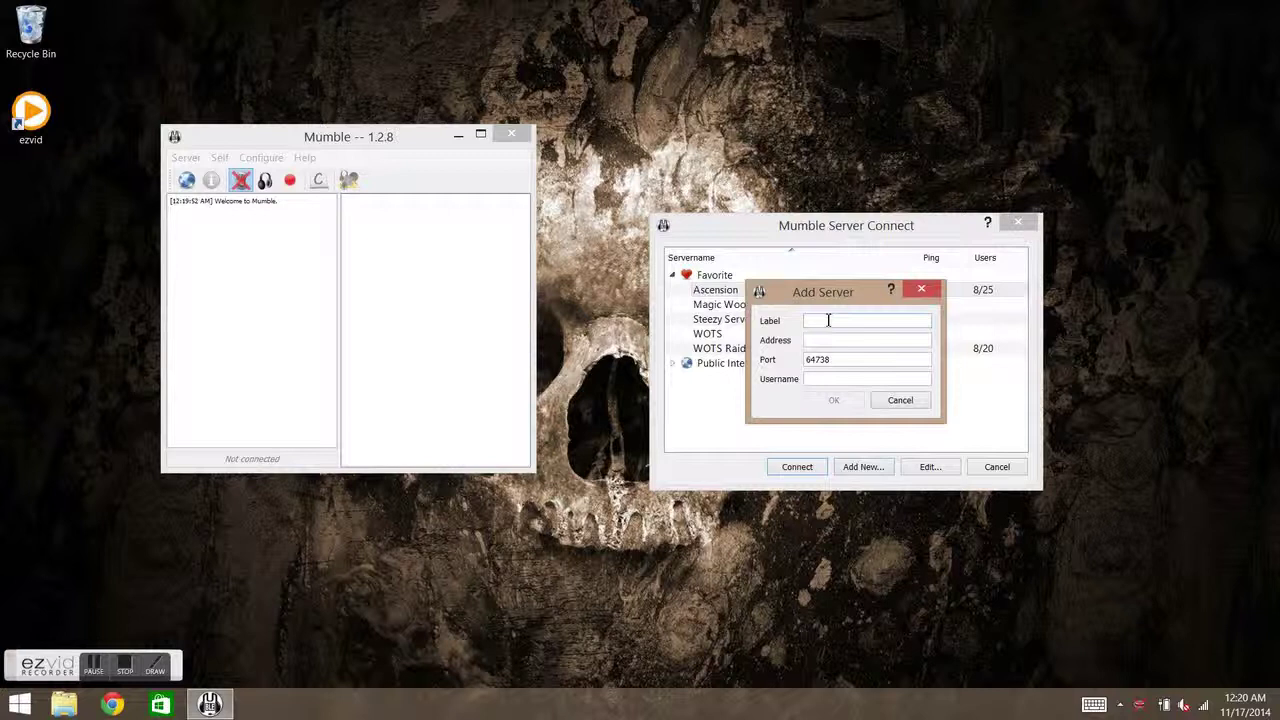
left_click_drag(827, 292, 706, 260)
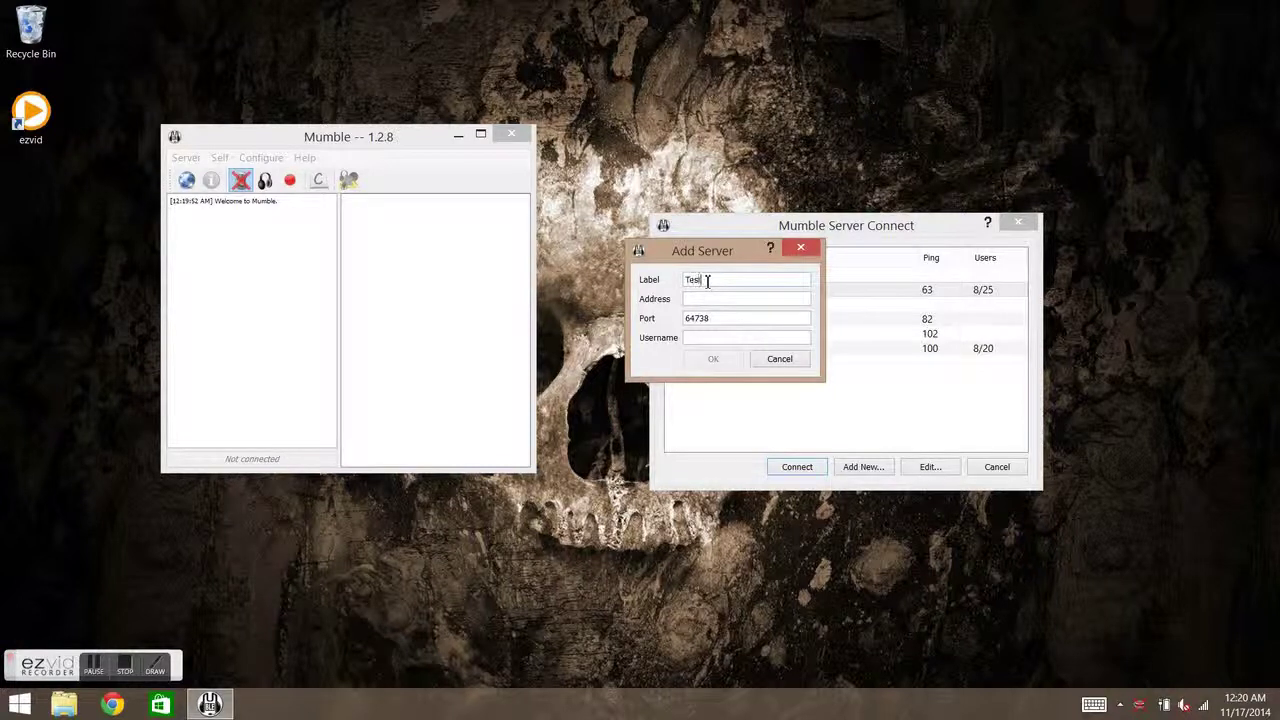
type(".Channel")
triple_click(776, 279)
left_click(766, 298)
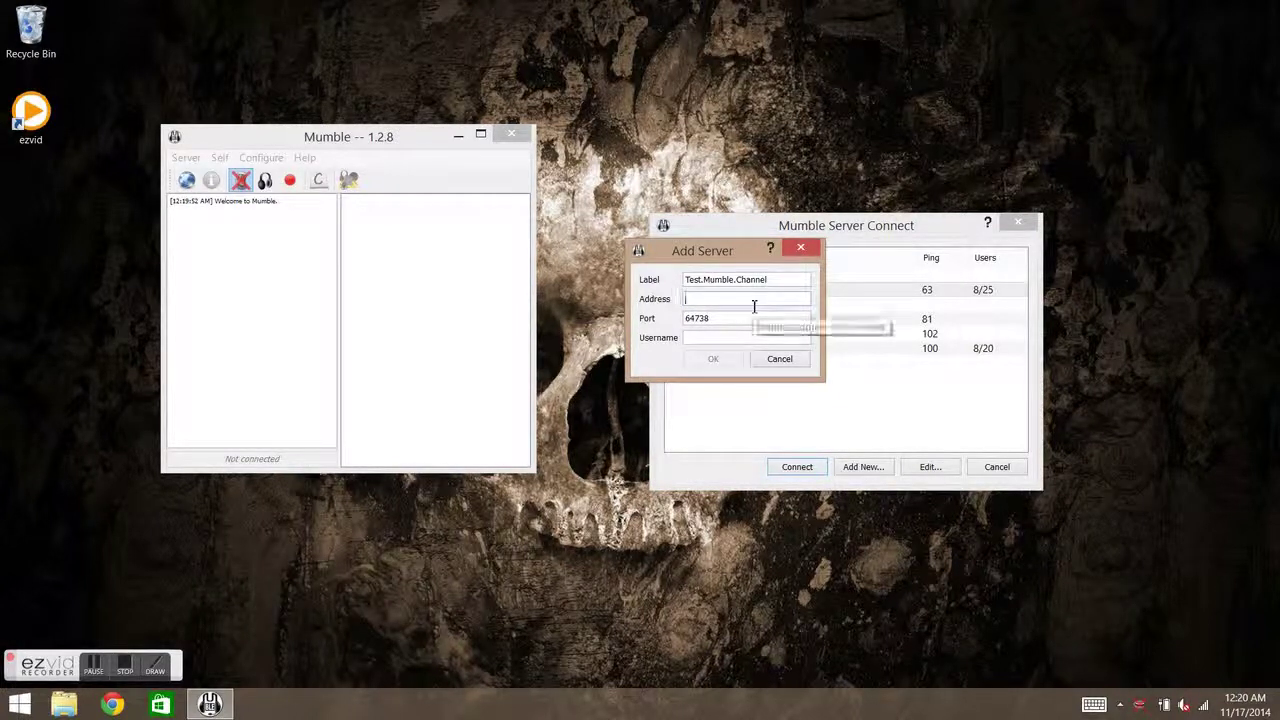
type("mumble.com")
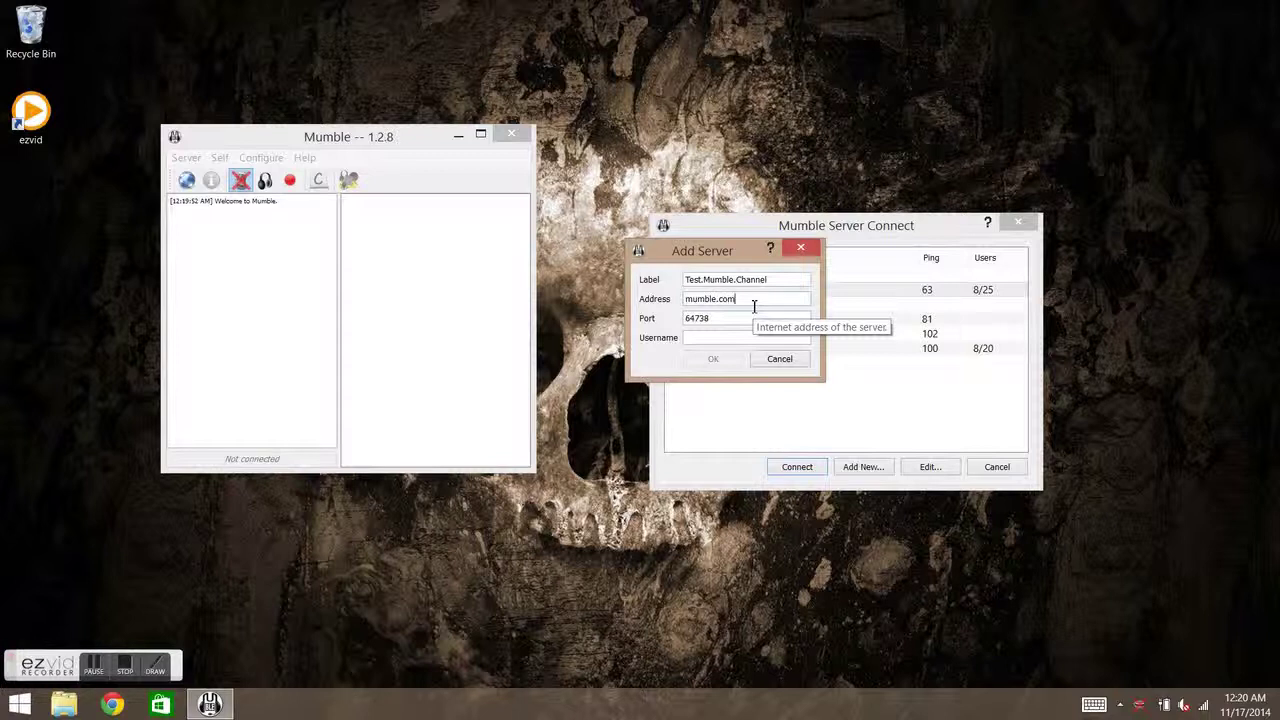
double_click(722, 320)
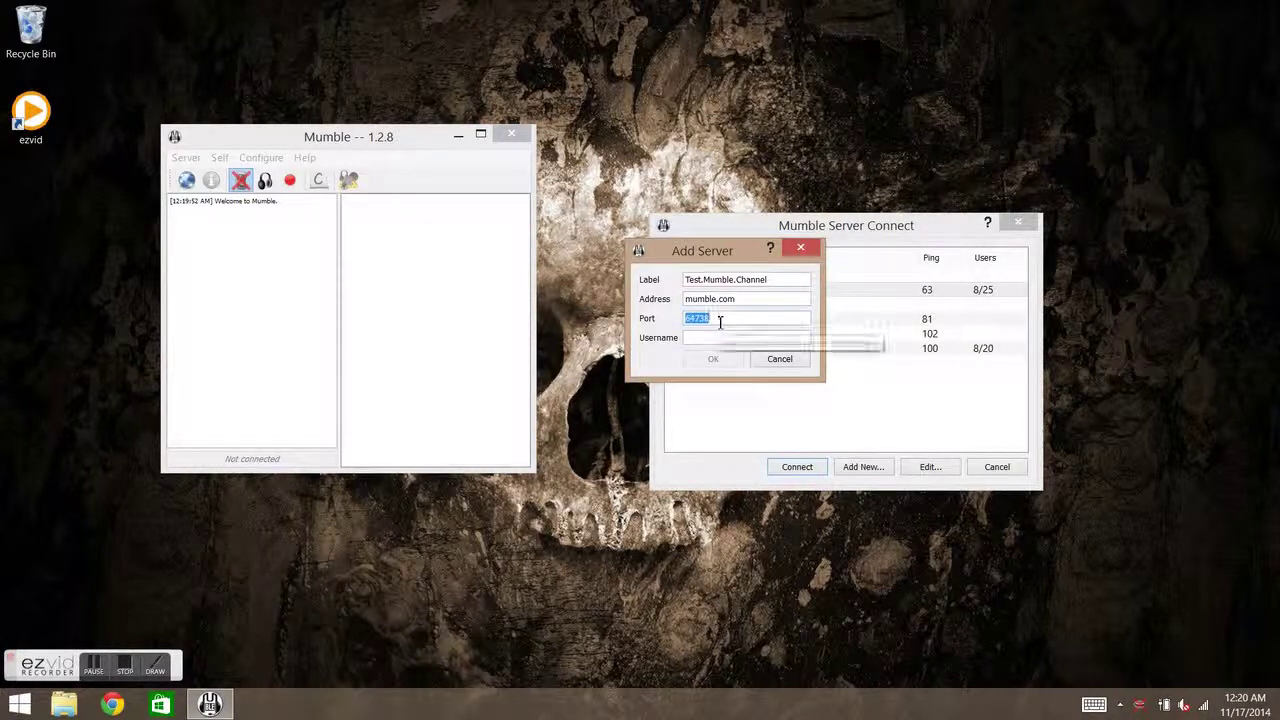
left_click(758, 301)
double_click(744, 306)
key("Tab")
double_click(736, 298)
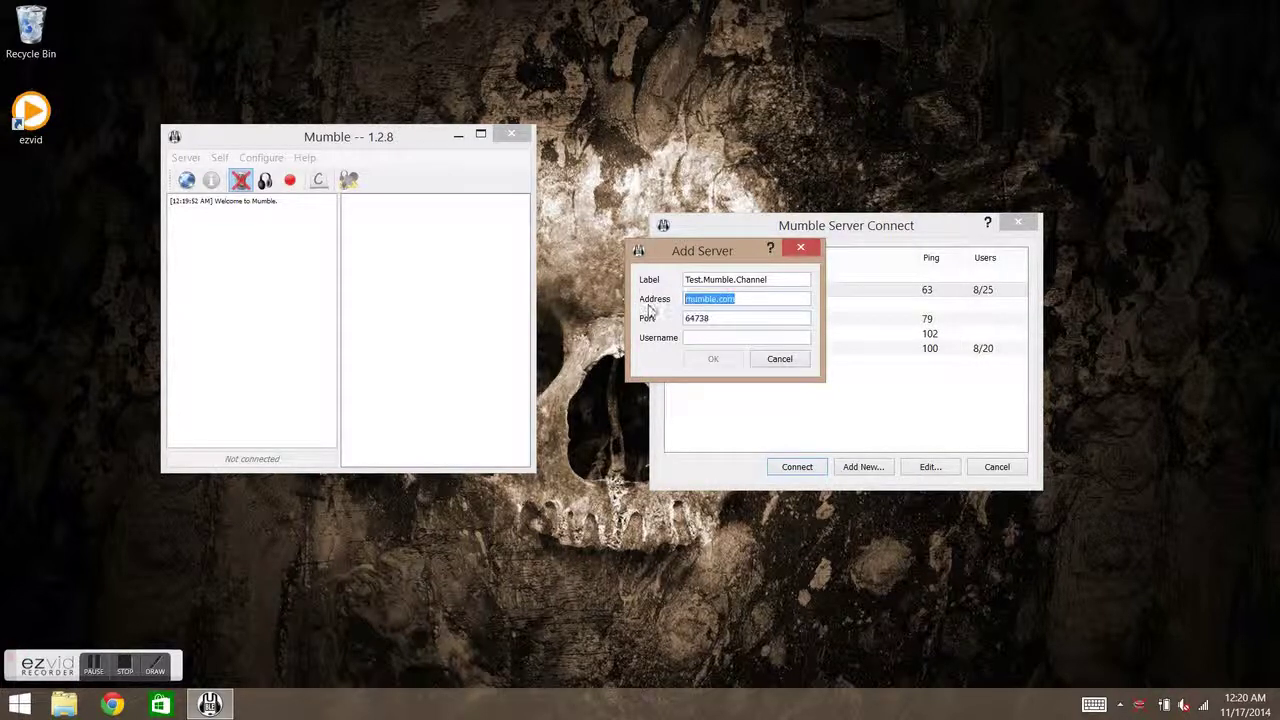
key("Tab")
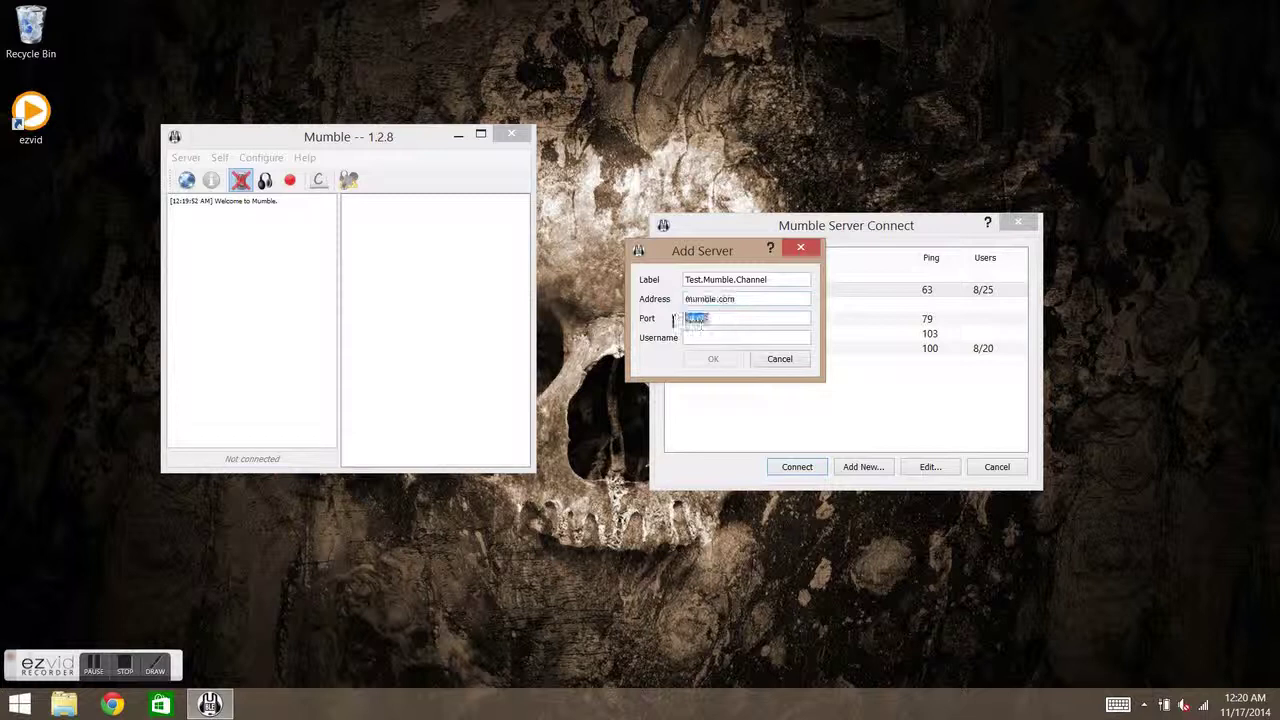
left_click(730, 319)
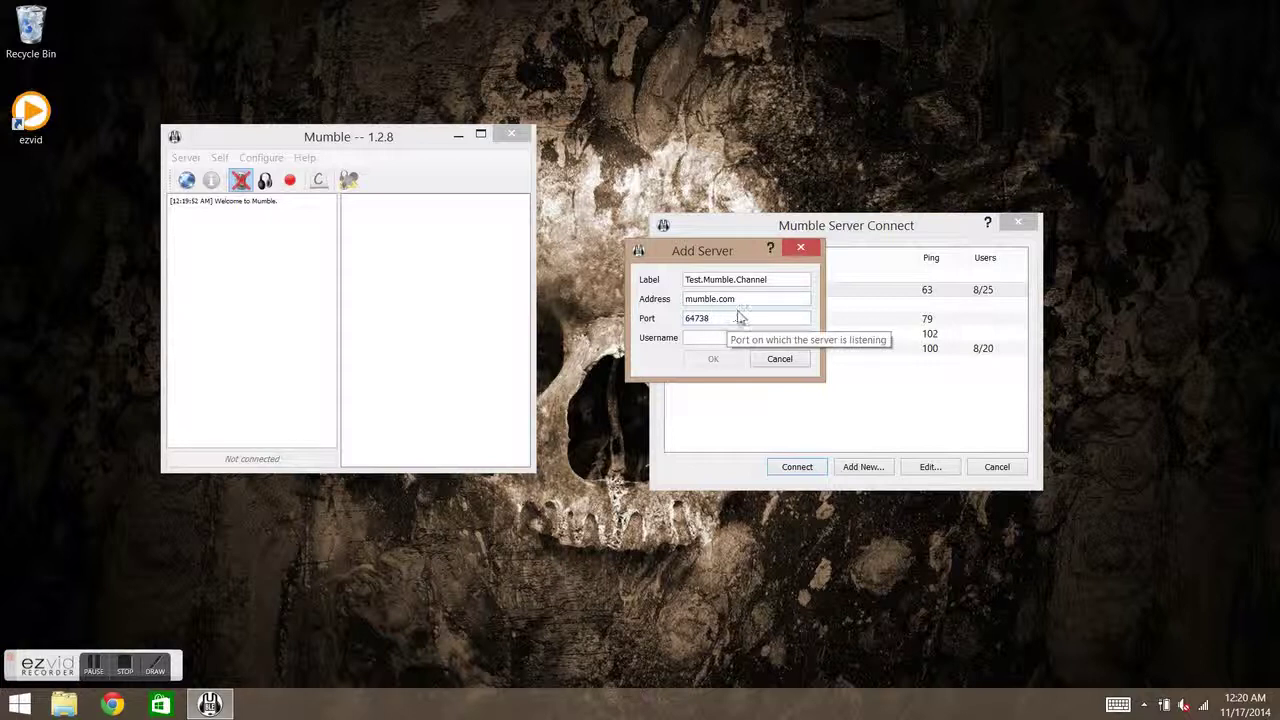
Clear the port of the new server entry, discarding the entry and closing the server connection dialog.
left_click_drag(745, 318, 576, 322)
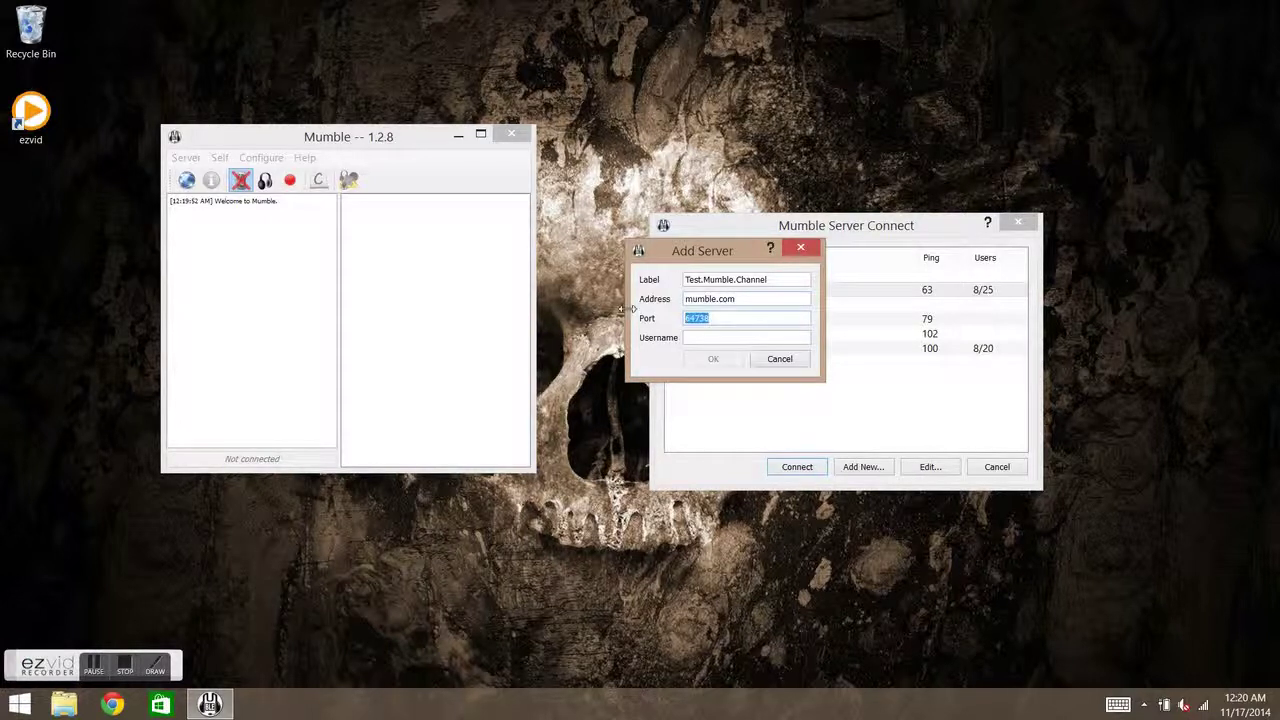
key("BackSpace")
left_click(713, 341)
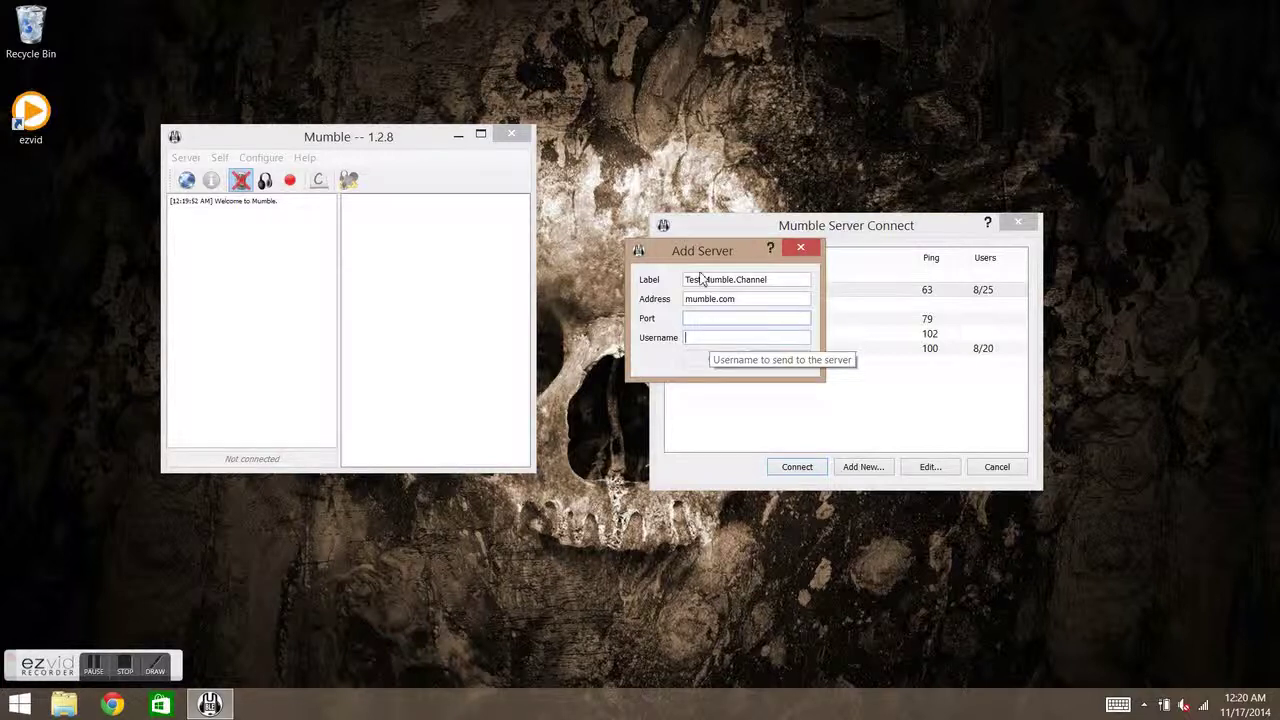
left_click_drag(704, 258, 515, 283)
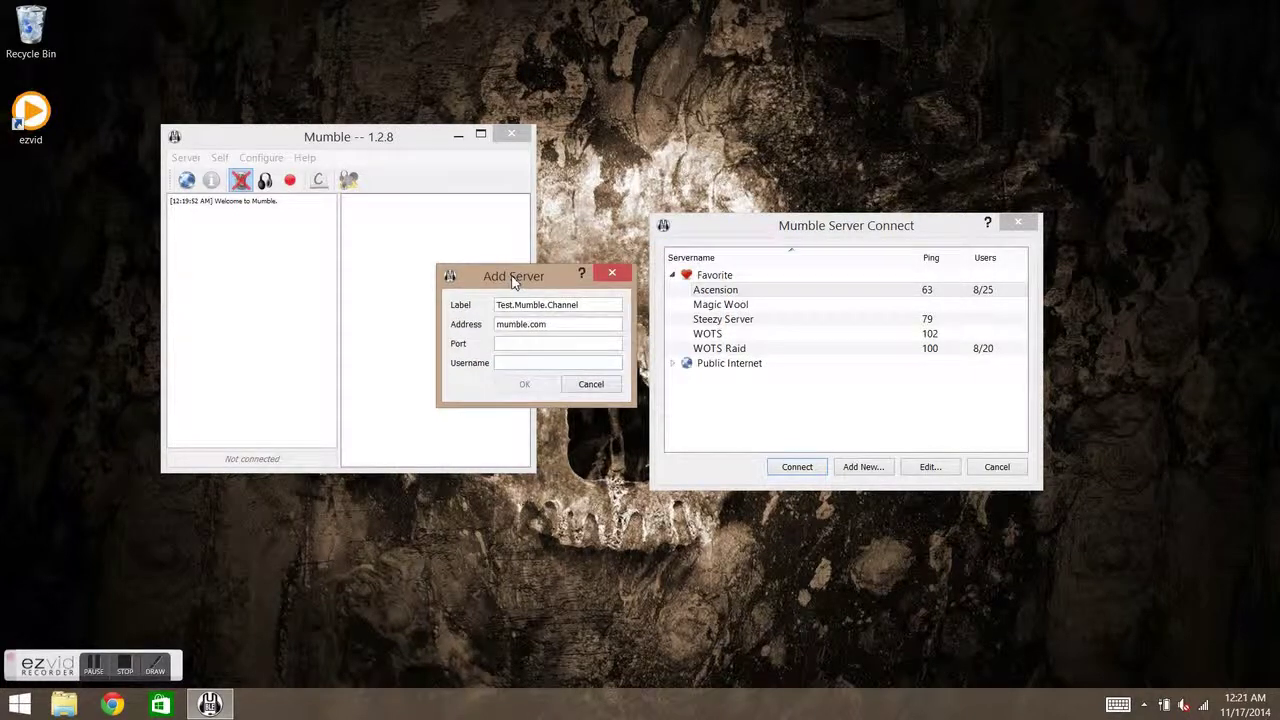
left_click(591, 385)
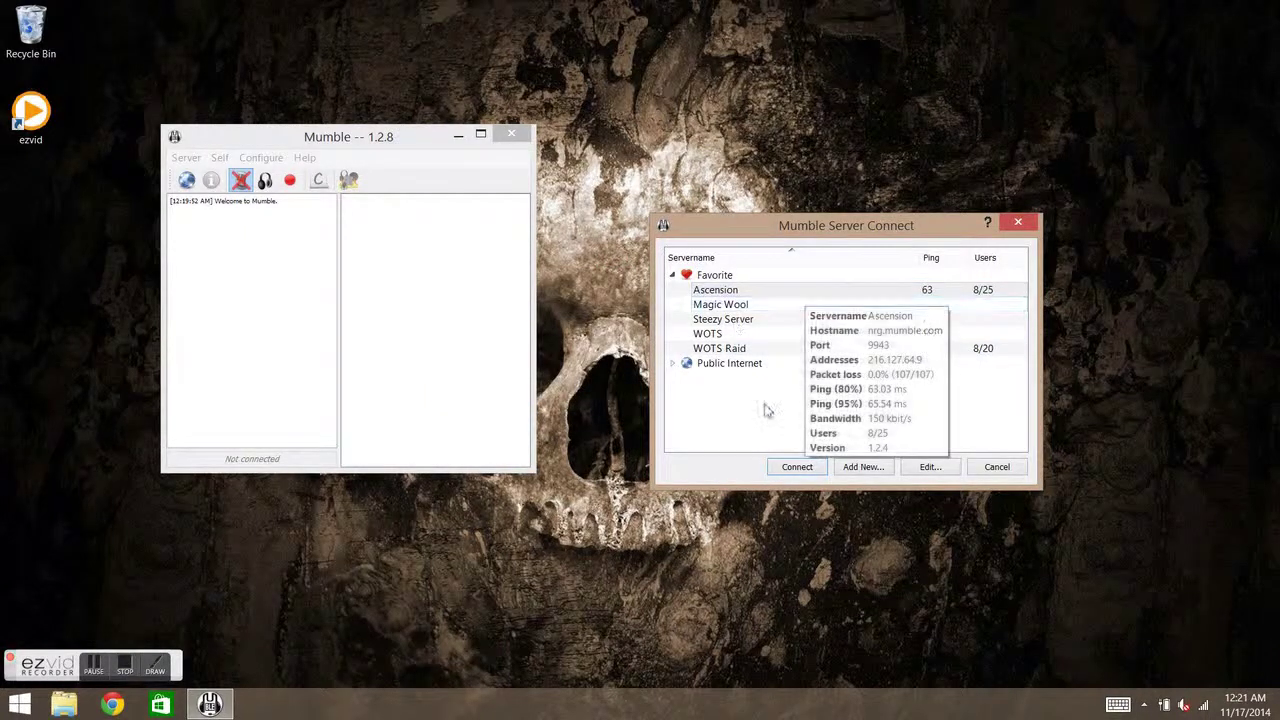
left_click(1017, 223)
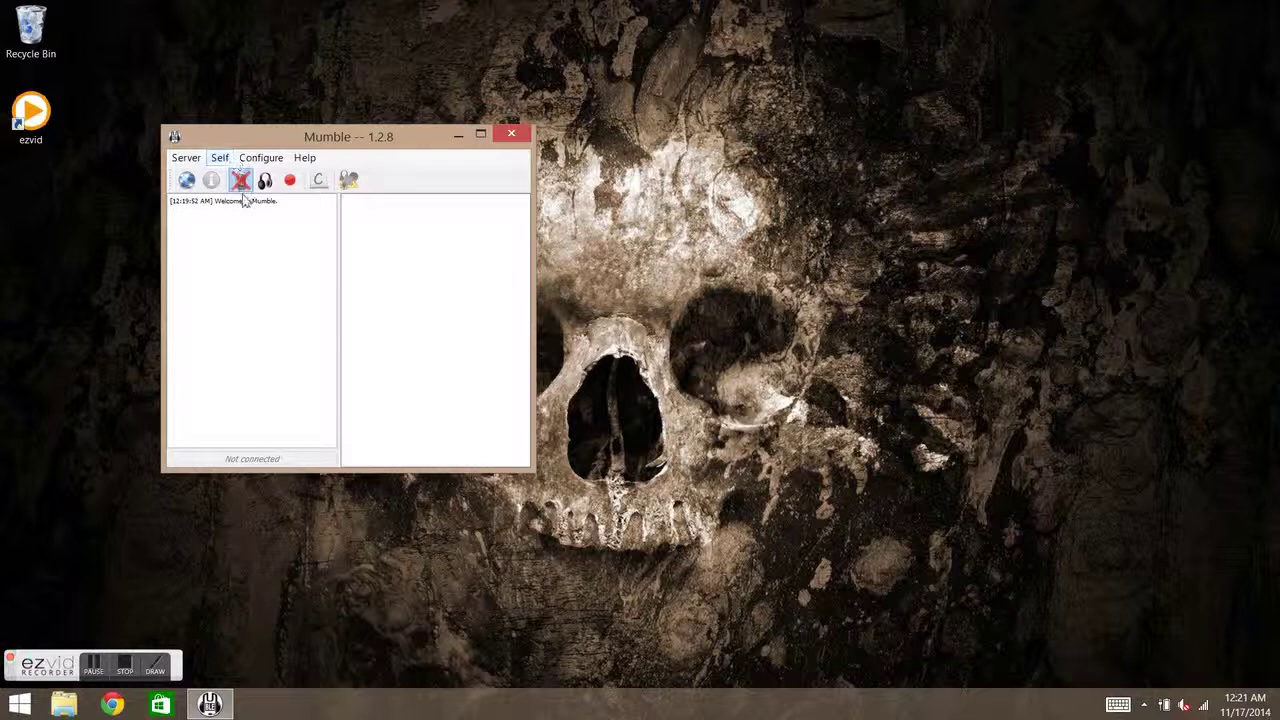
Start the Audio Wizard and keep WASAPI with the default input and output devices.
left_click(261, 158)
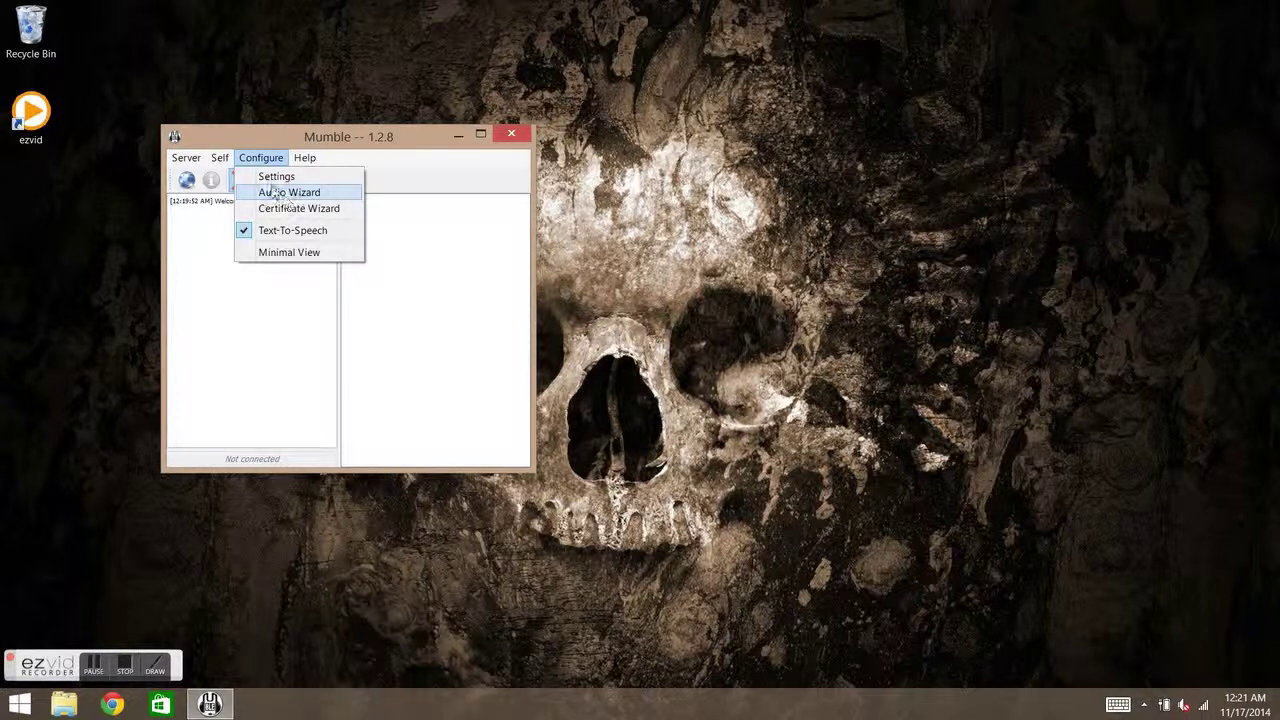
left_click(262, 158)
left_click(262, 158)
left_click(282, 194)
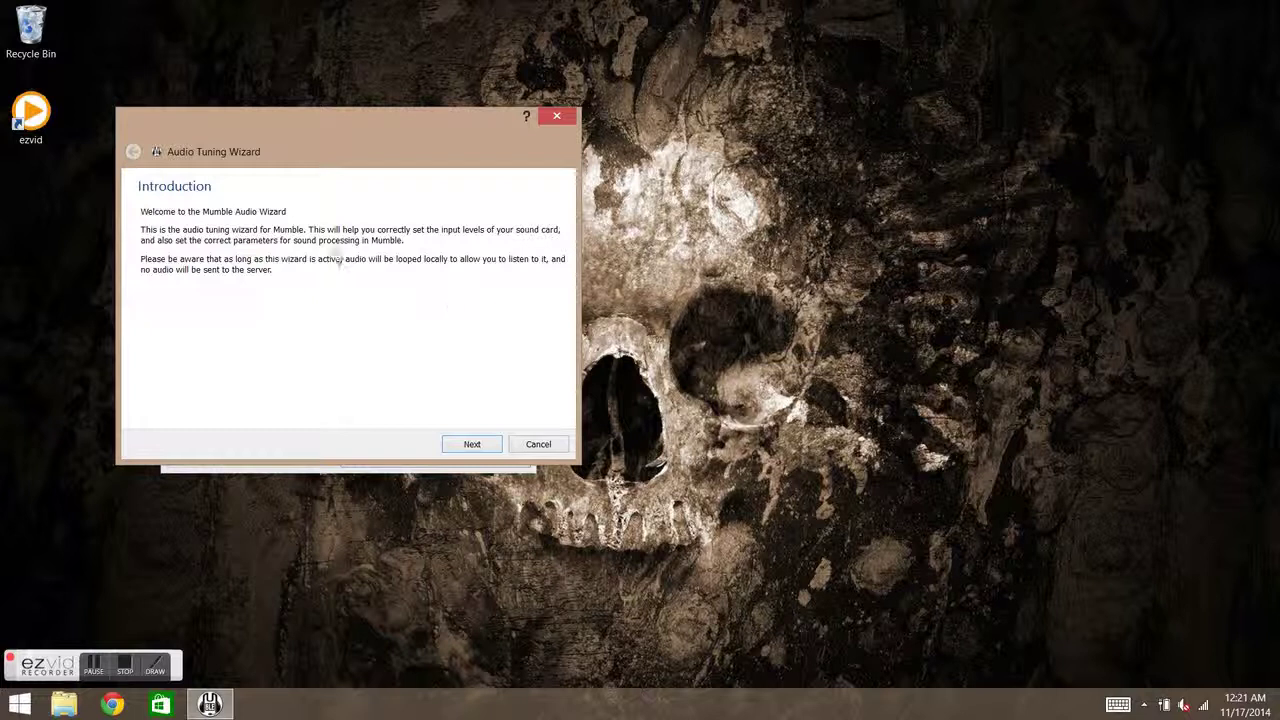
left_click(467, 444)
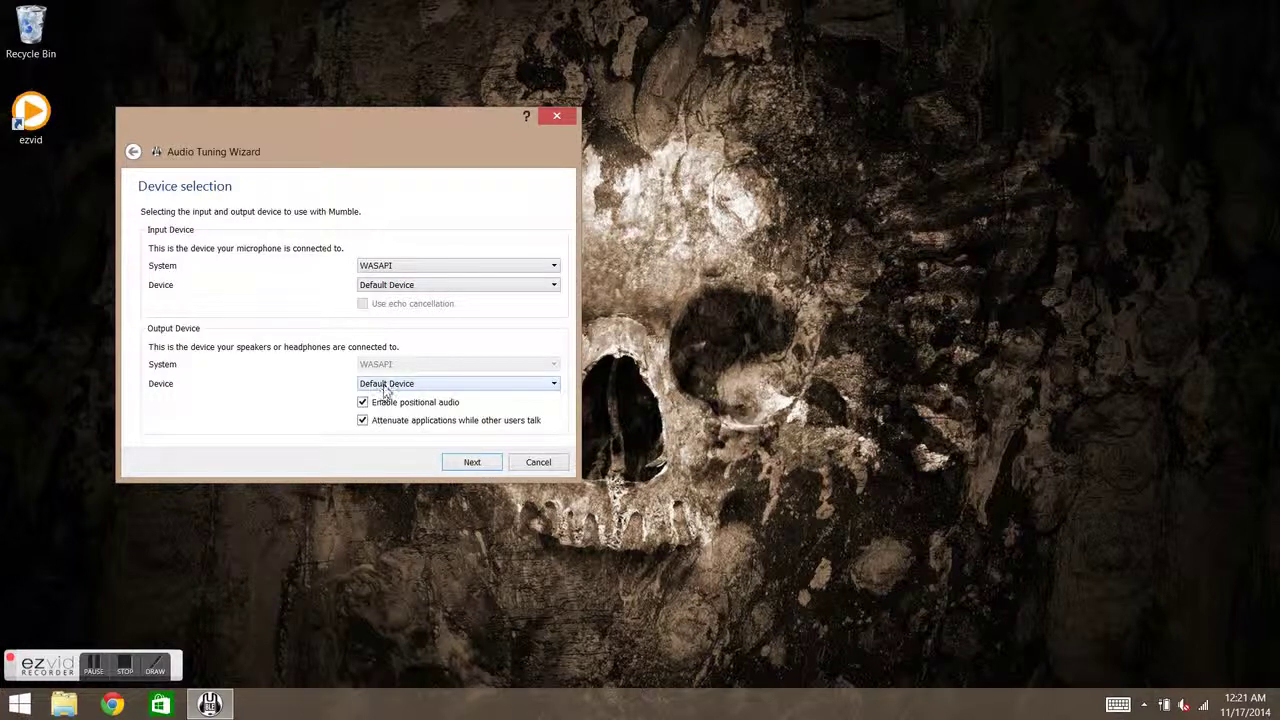
left_click(388, 288)
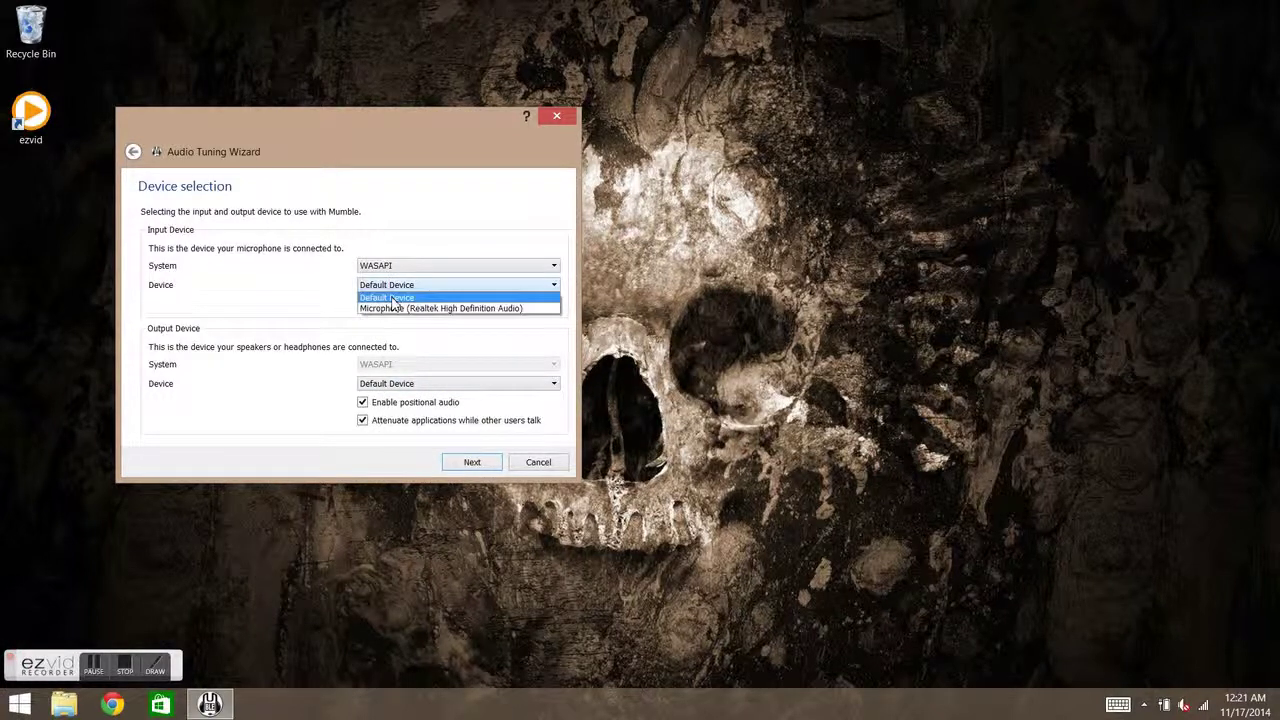
left_click(418, 232)
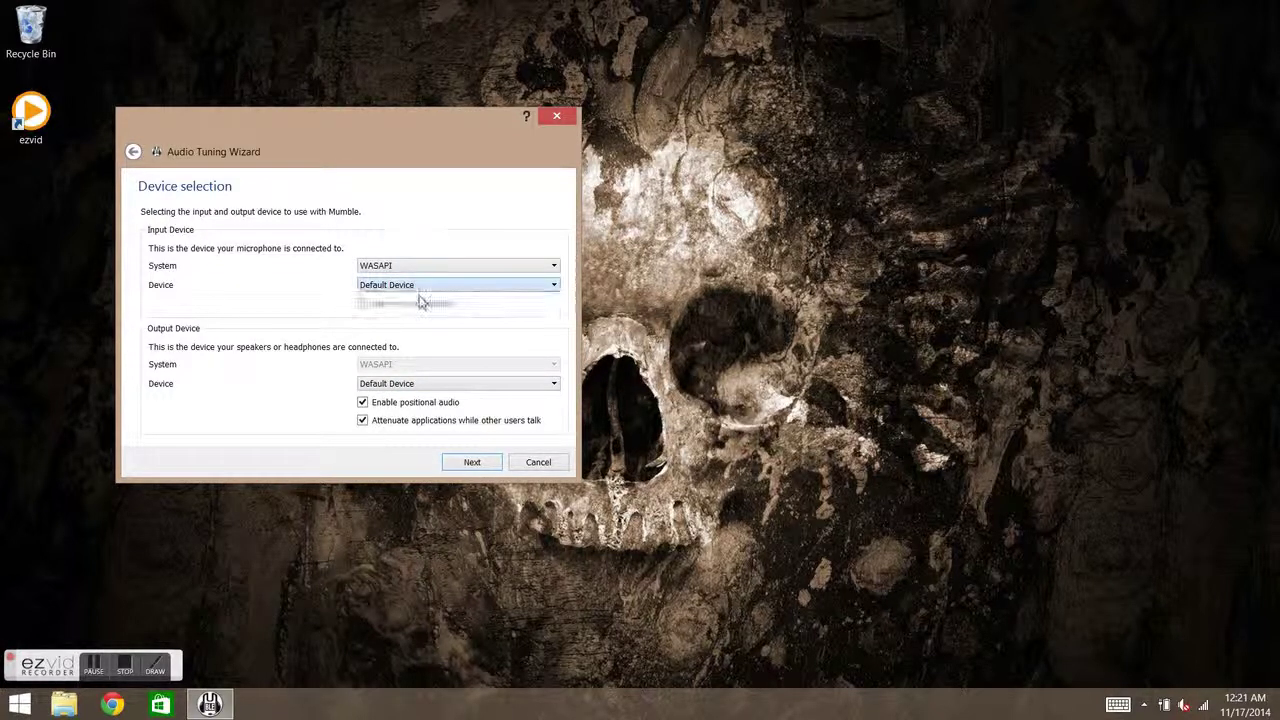
left_click(472, 462)
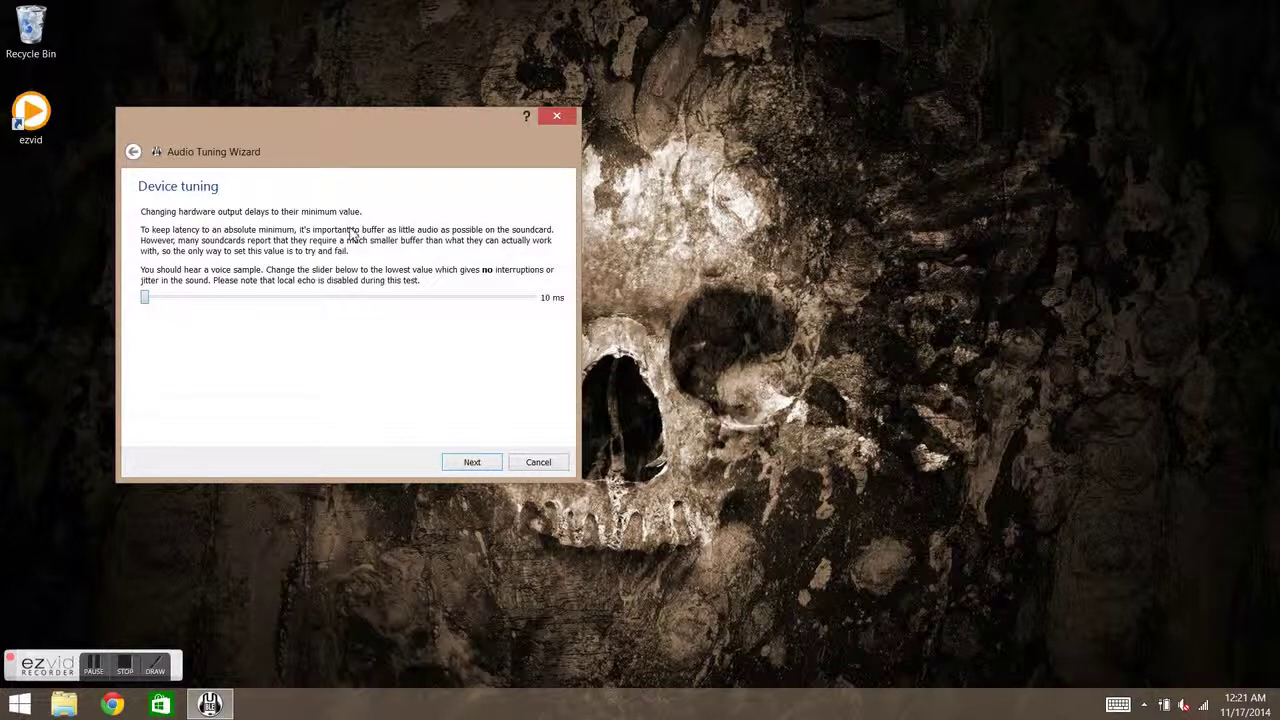
Lower the output delay towards its minimum and slightly reduce the soft-speech level in the microphone volume tuning.
mouse_move(146, 298)
left_mouse_down()
mouse_move(357, 310)
mouse_move(143, 308)
left_mouse_up()
left_click_drag(146, 298, 70, 309)
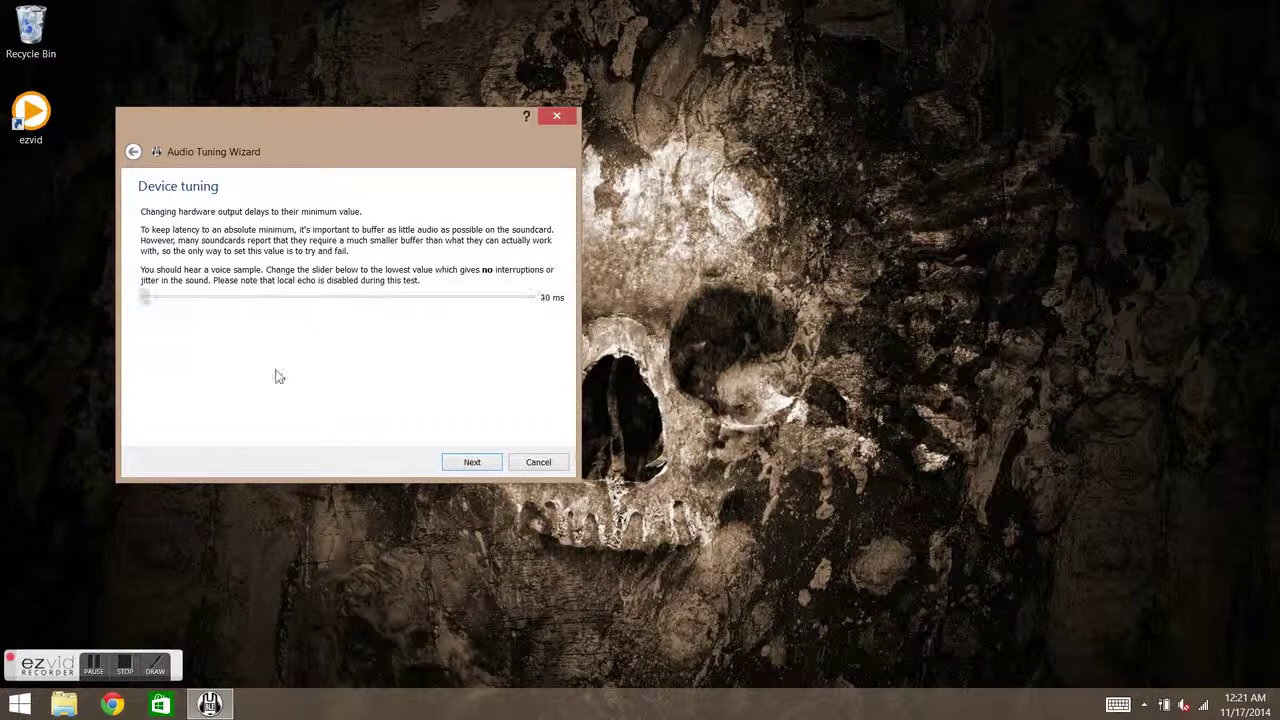
left_click(484, 466)
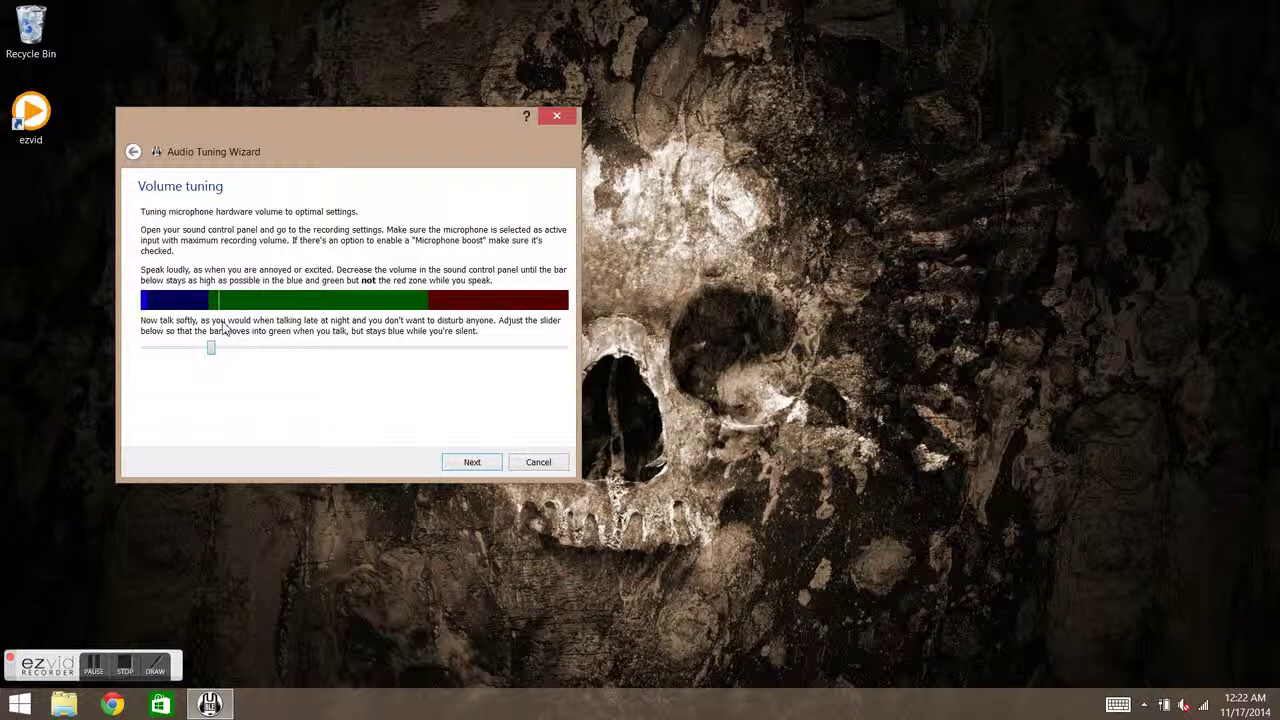
mouse_move(211, 355)
left_mouse_down()
mouse_move(226, 354)
mouse_move(204, 354)
left_mouse_up()
left_click(468, 463)
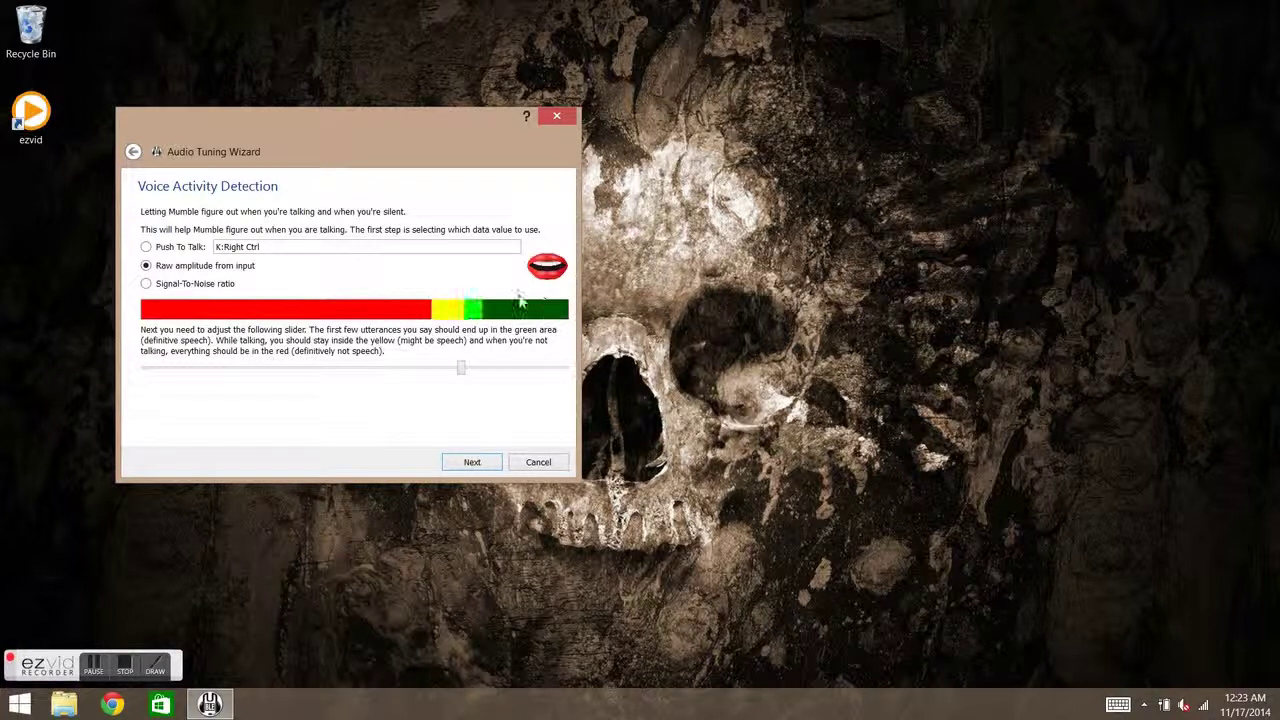
Adjust the voice activity detection threshold using raw amplitude from input and accept it.
left_click_drag(465, 380, 415, 367)
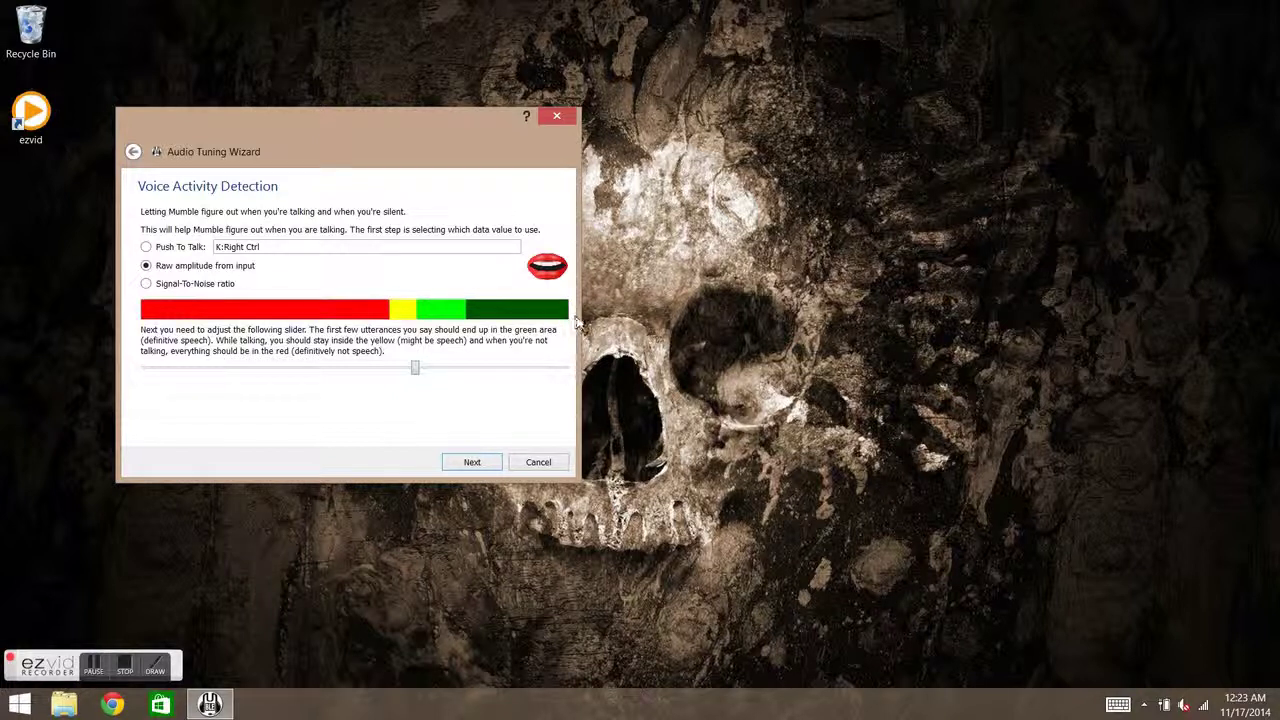
left_click_drag(417, 373, 466, 370)
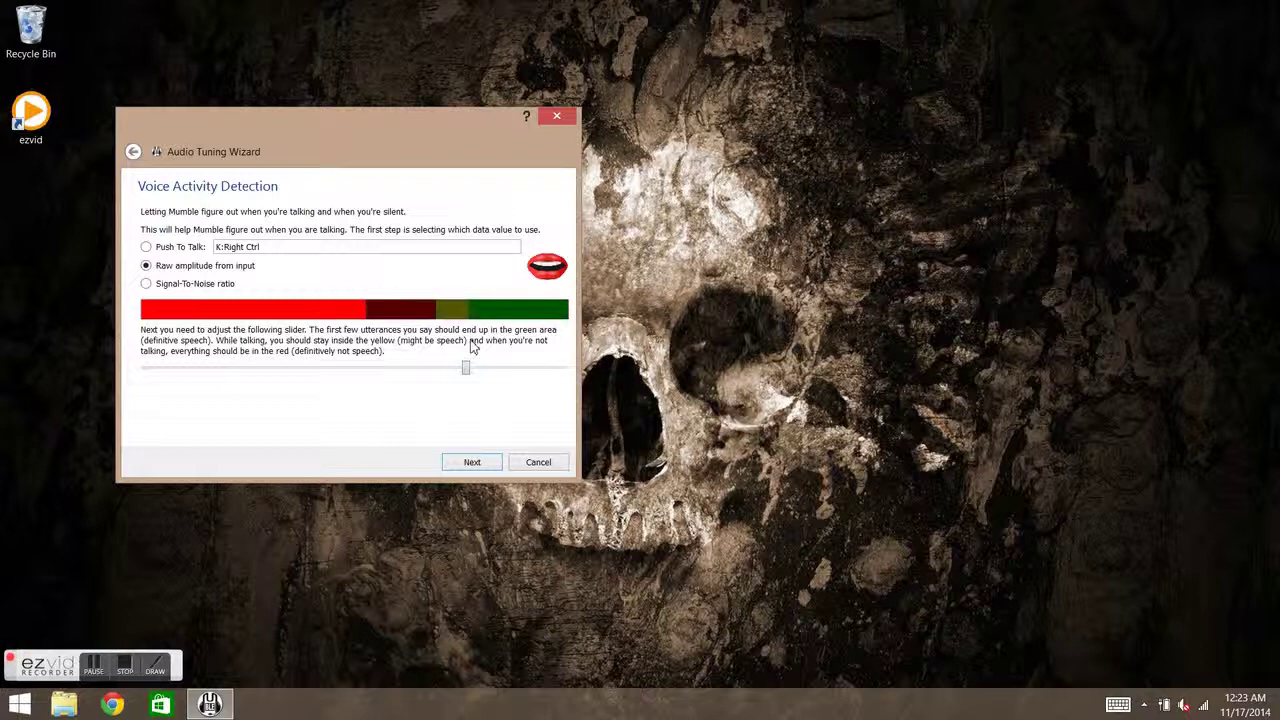
left_click(471, 461)
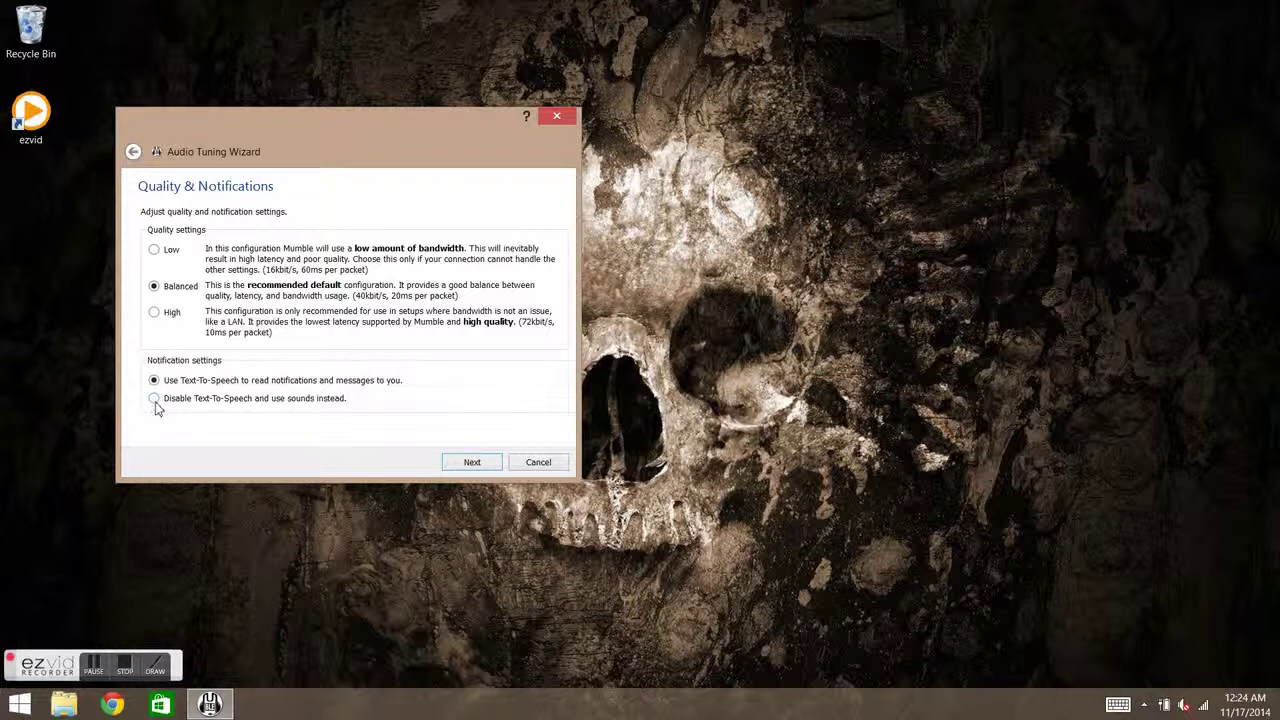
Accept Balanced quality with Text-To-Speech notifications and finish the wizard with the positional audio and statistics defaults.
left_click(467, 463)
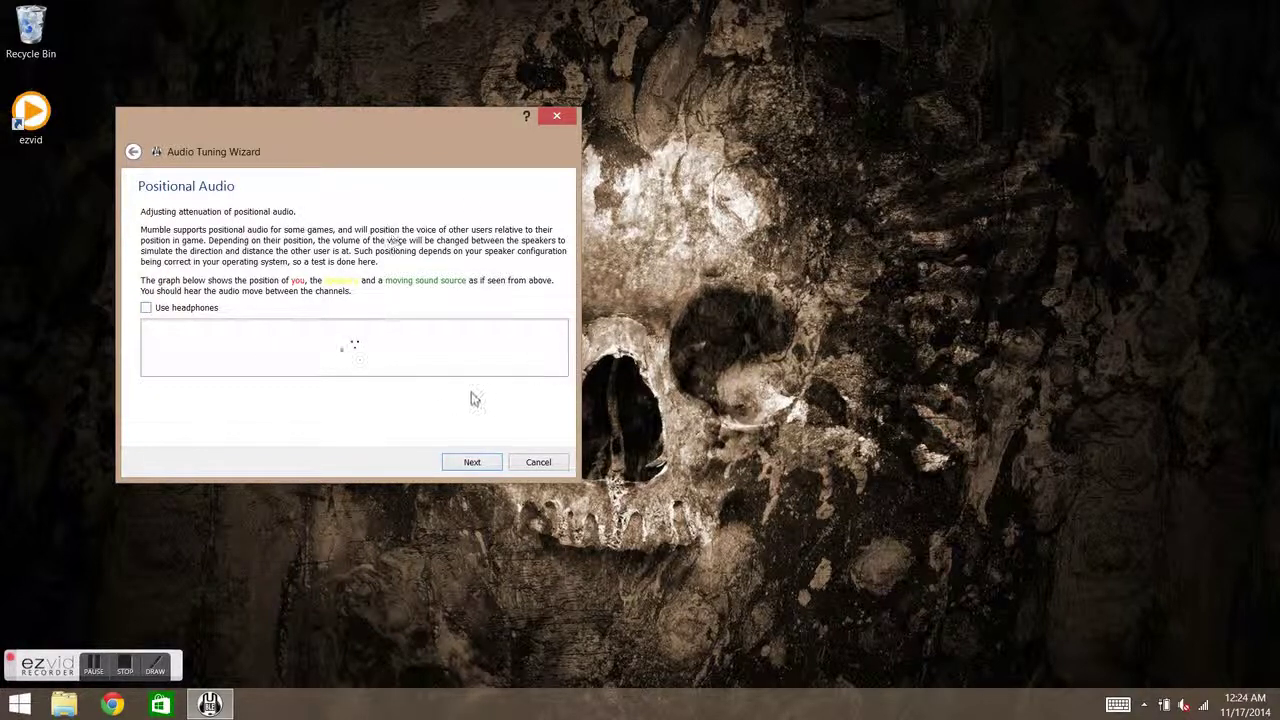
left_click(465, 464)
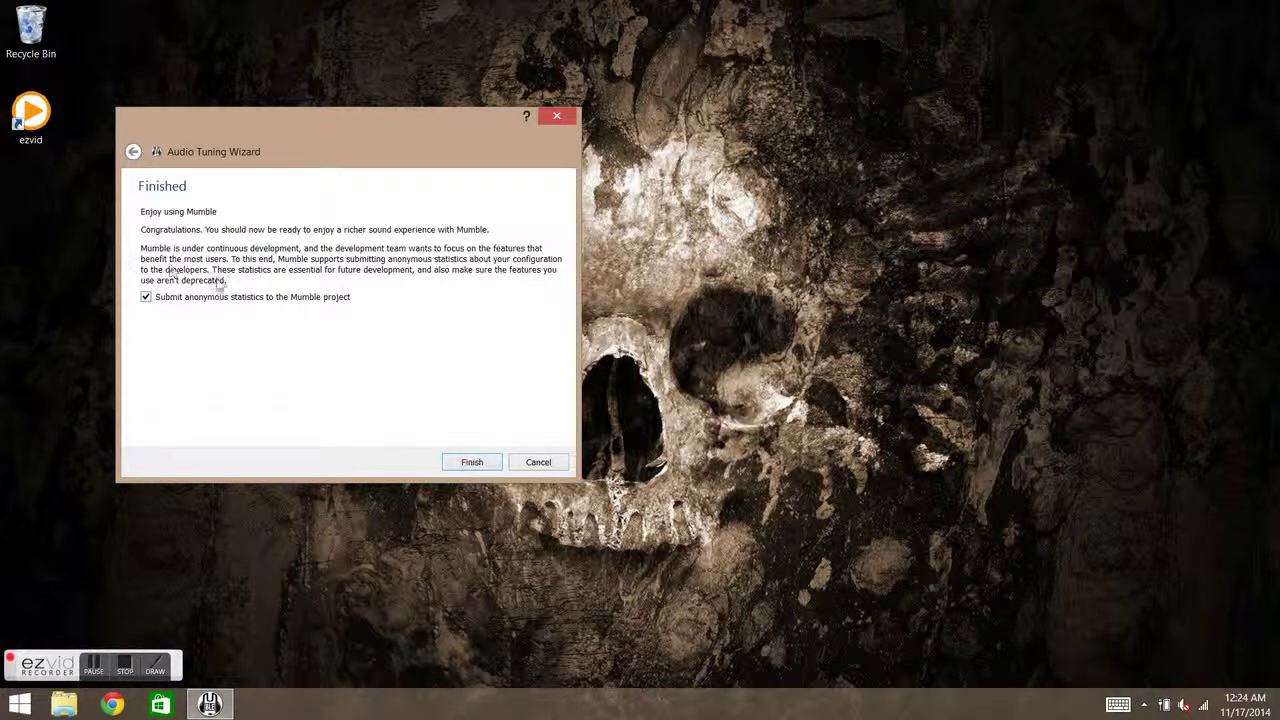
left_click(472, 462)
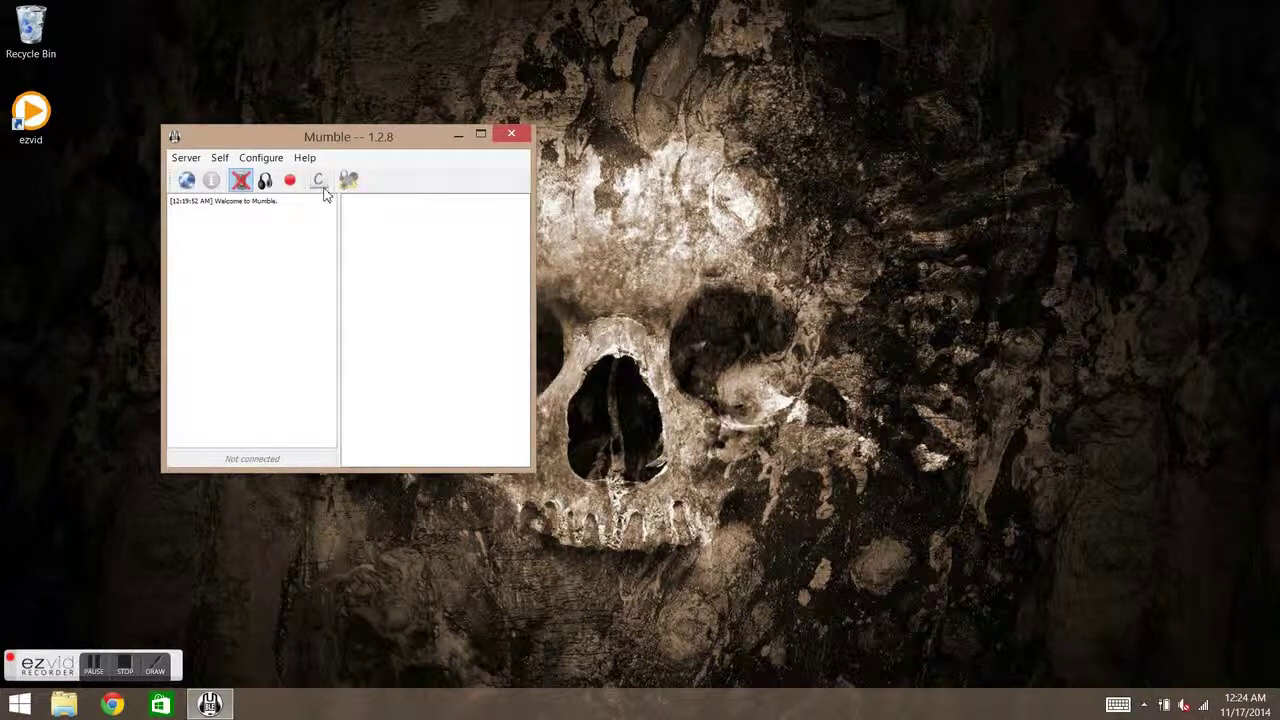
Reopen the server connection dialog and select the Magic Wool favorite.
left_click(186, 157)
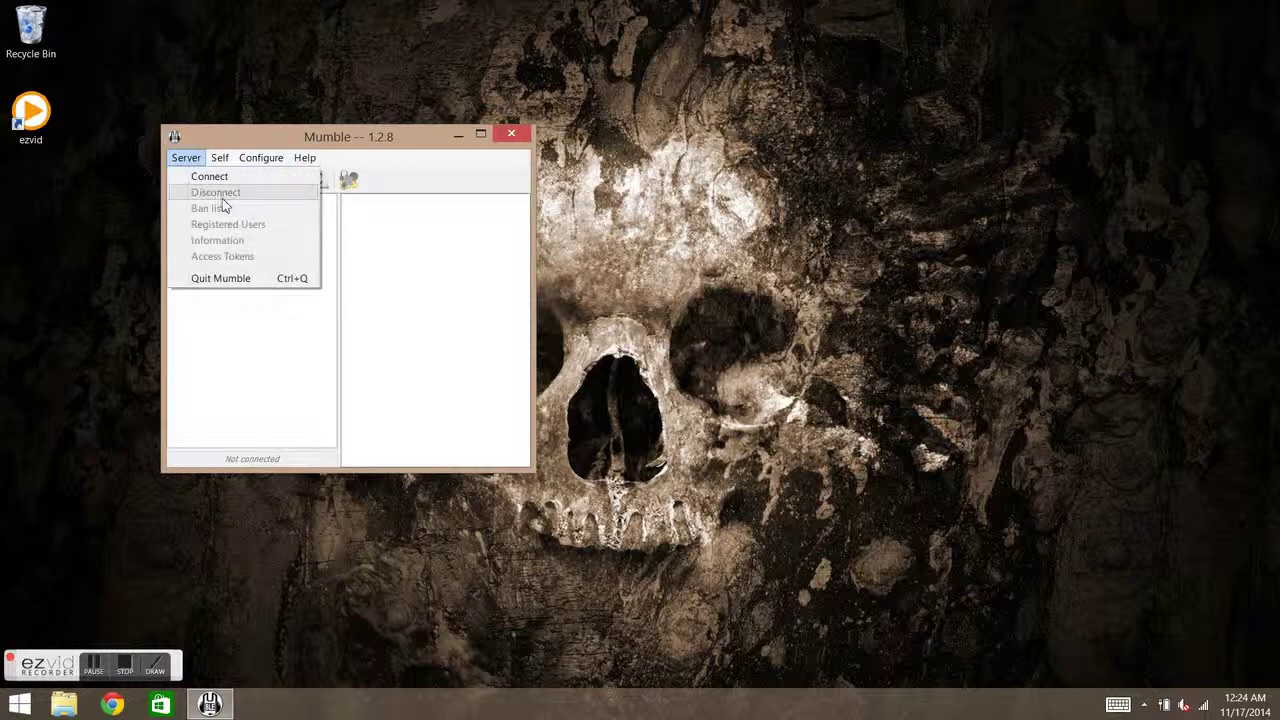
left_click(212, 176)
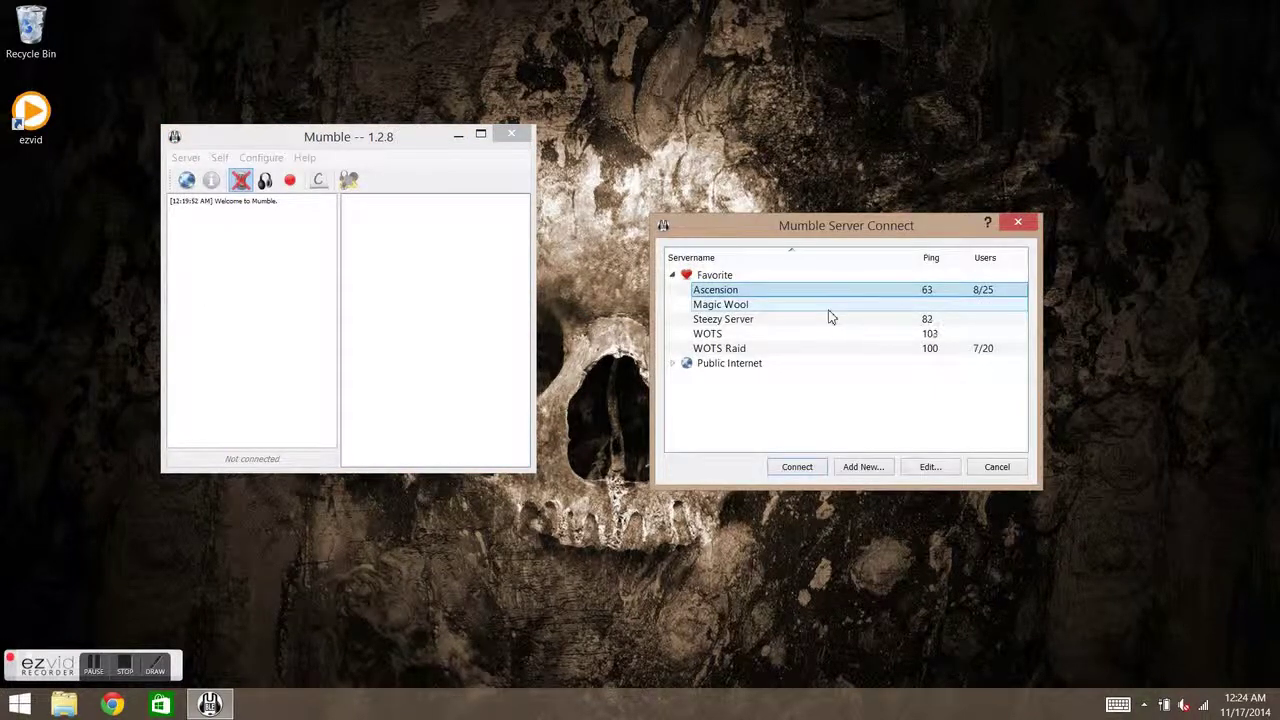
mouse_move(775, 310)
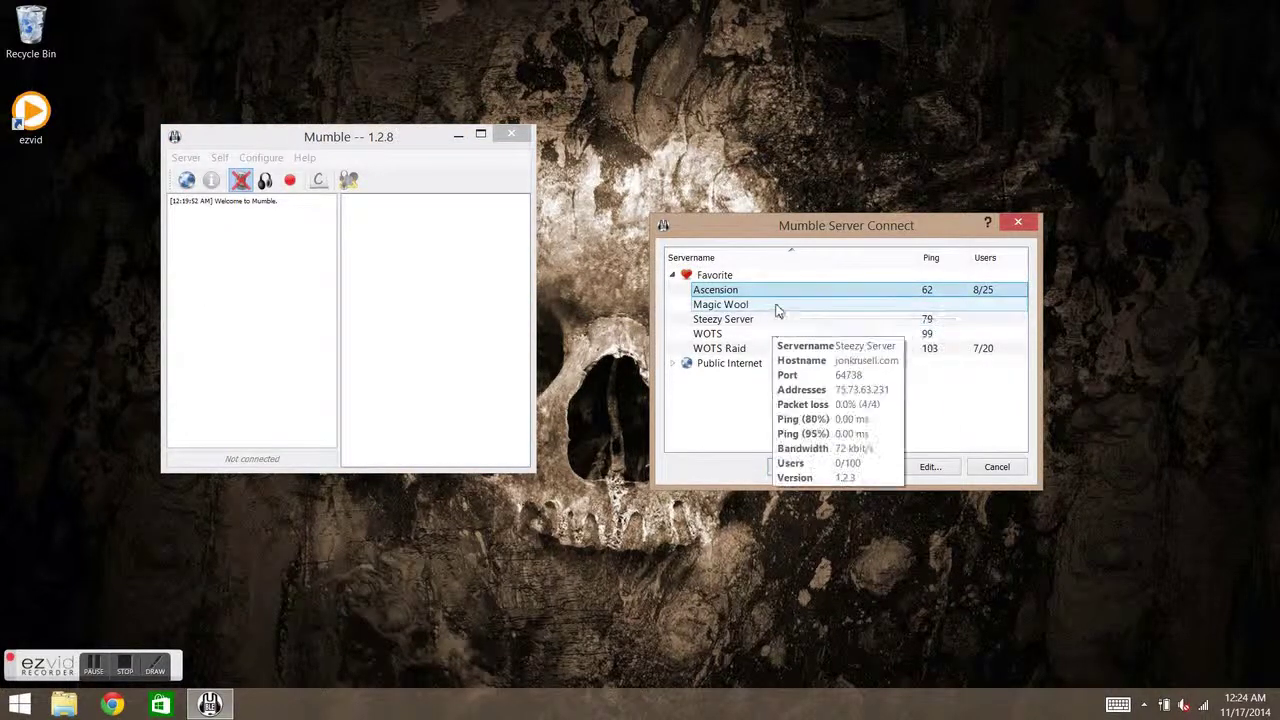
left_click(785, 309)
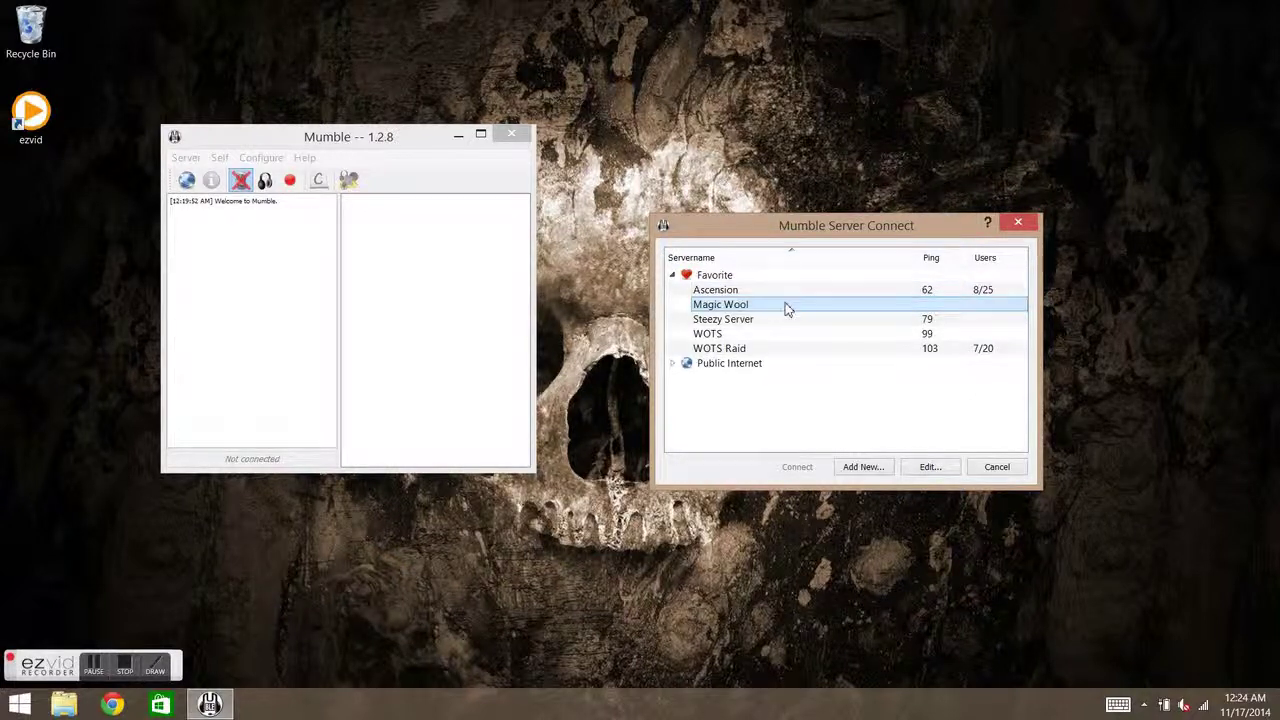
Connect to the Steezy Server favorite and unmute the microphone.
left_click(756, 341)
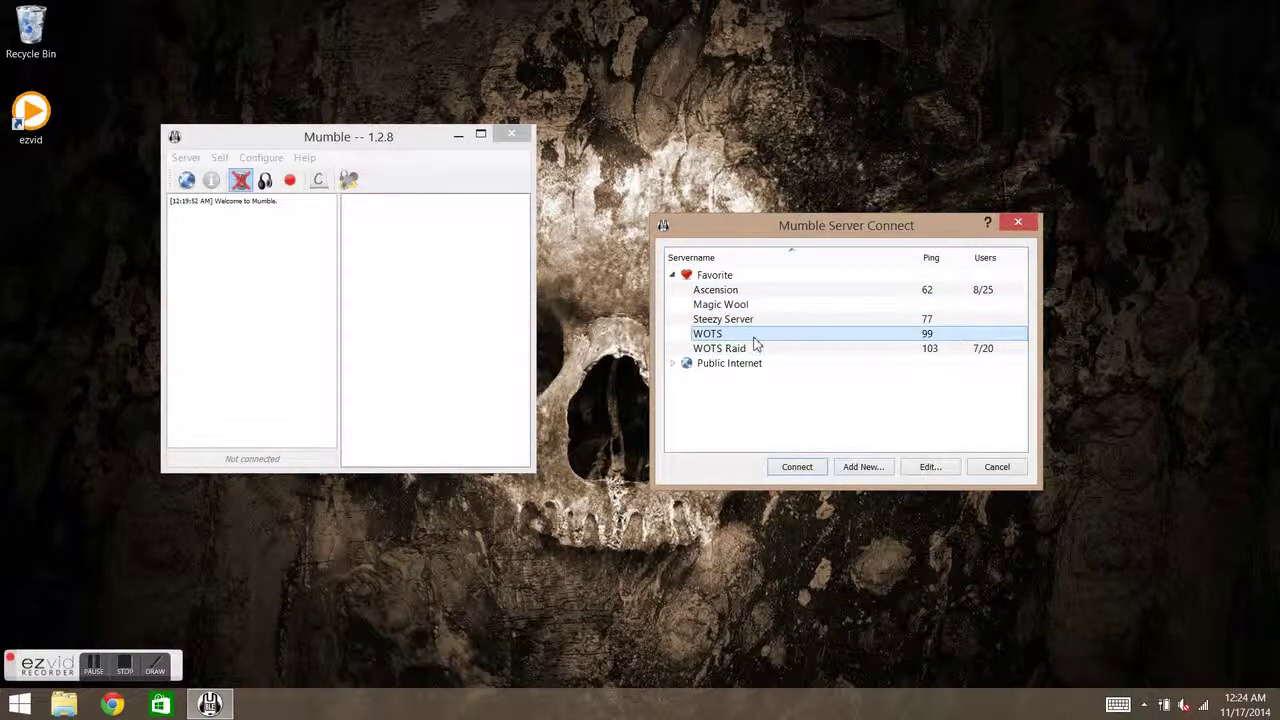
double_click(752, 322)
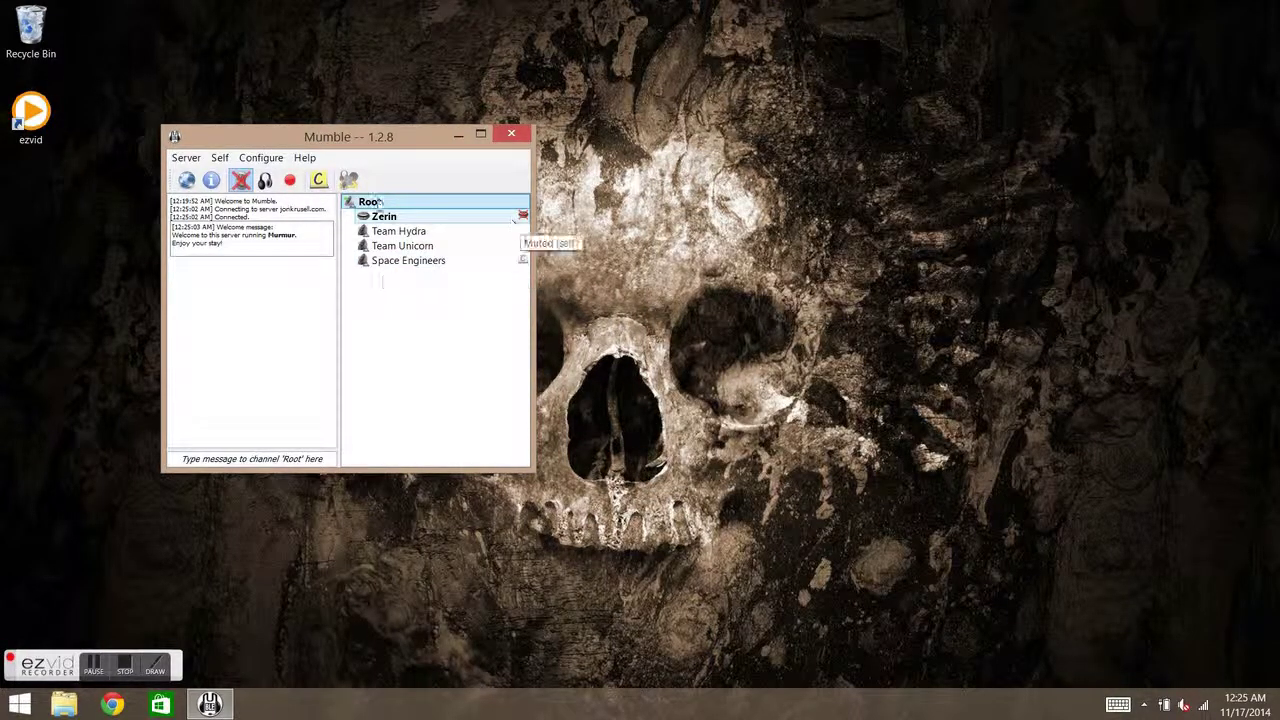
left_click(240, 182)
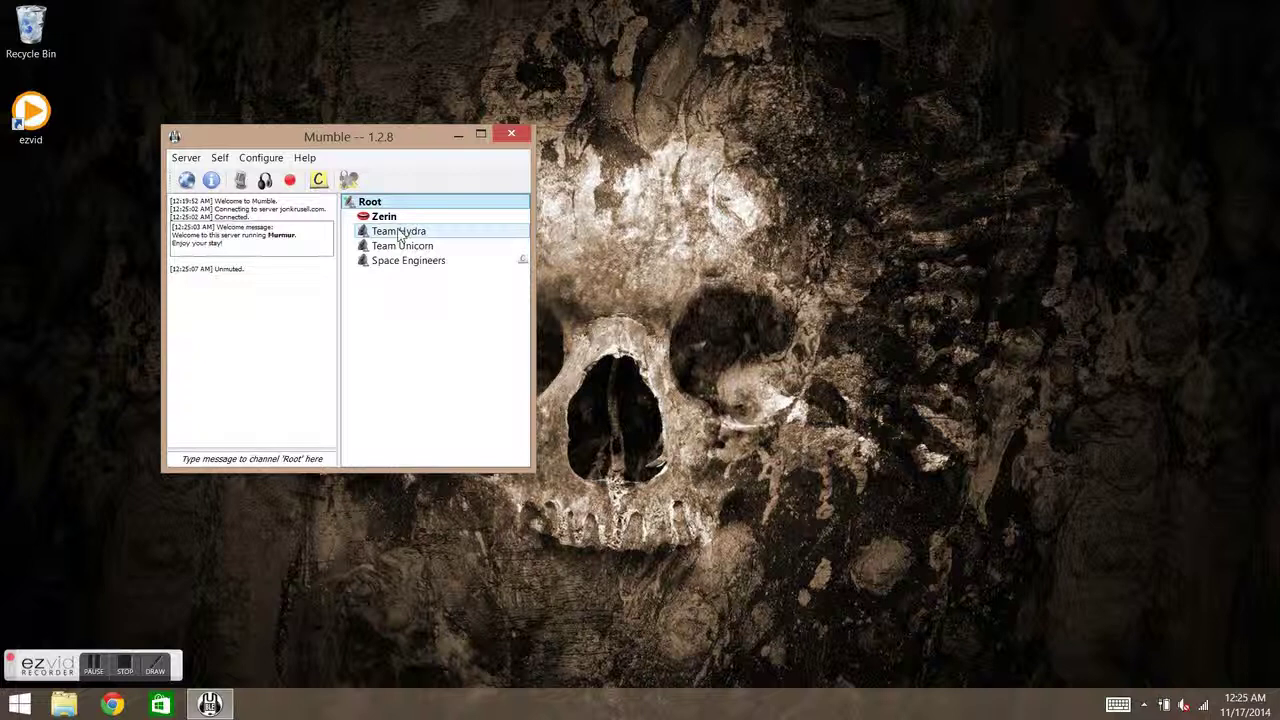
Fine-tune the Silence Below and Speech Above thresholds in the audio input settings, slightly lowering Speech Above, and apply the changes.
left_click(268, 162)
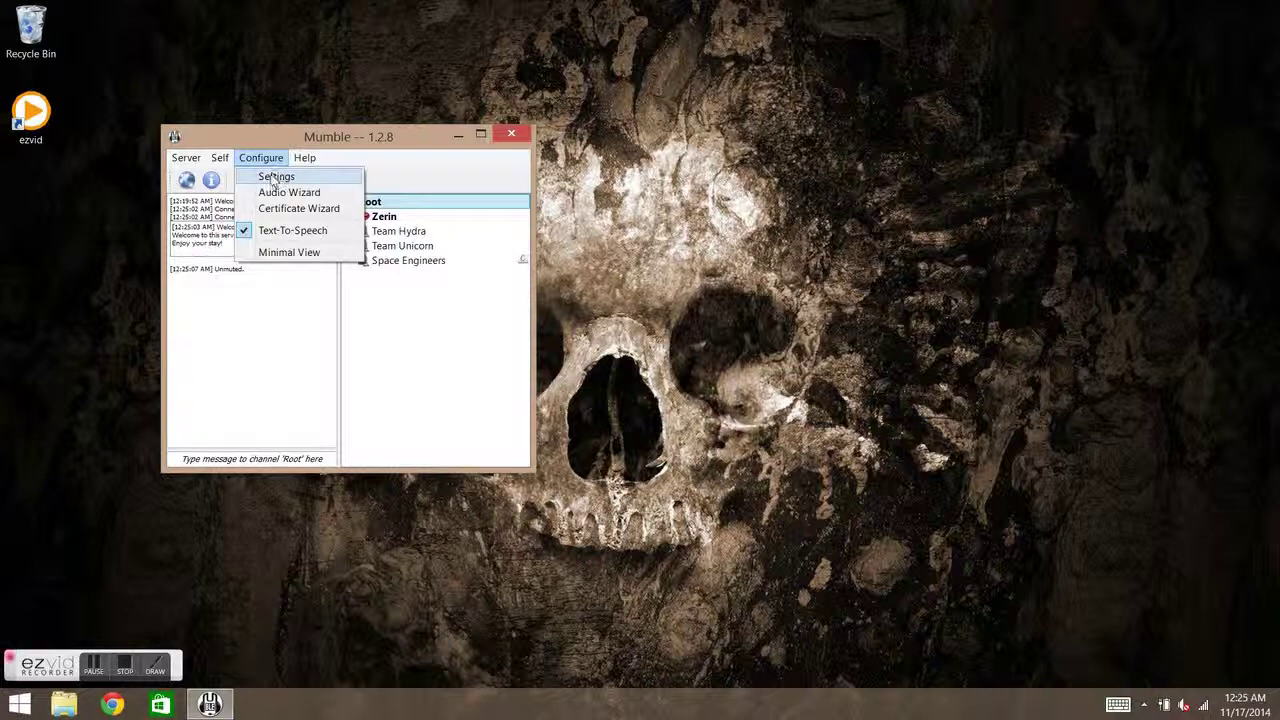
left_click(273, 180)
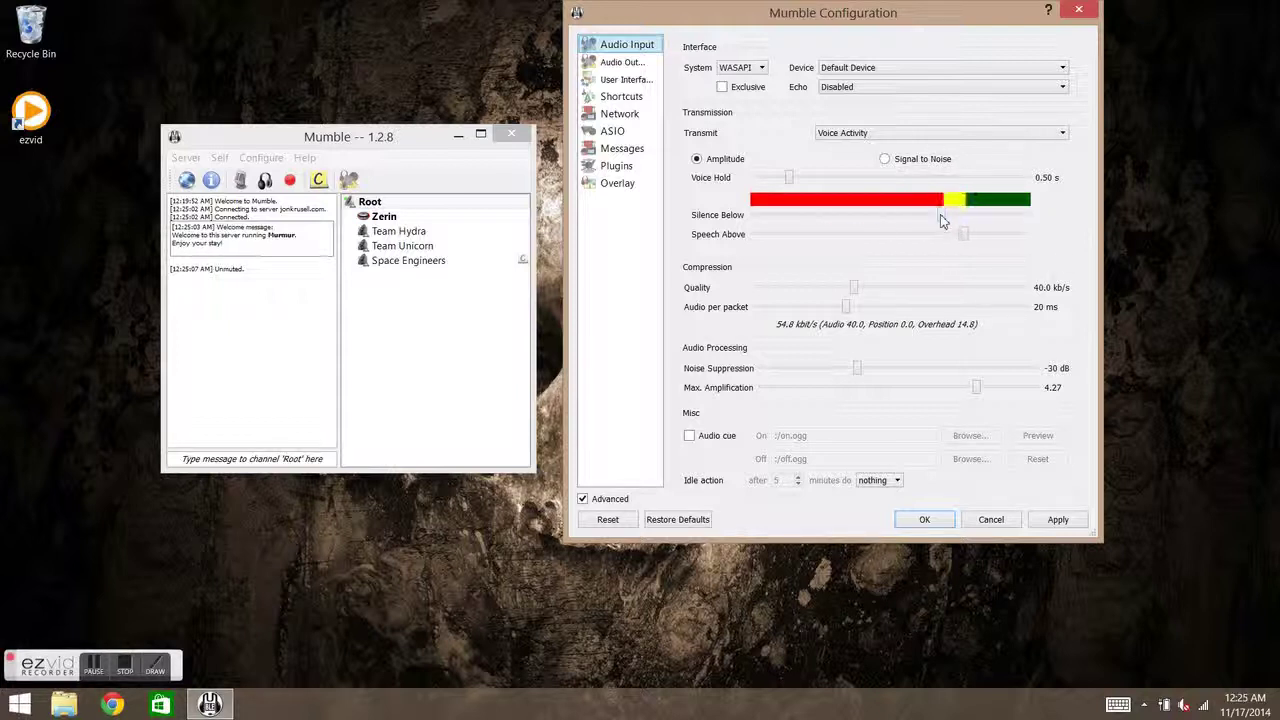
mouse_move(943, 222)
left_mouse_down()
mouse_move(957, 220)
mouse_move(943, 222)
left_mouse_up()
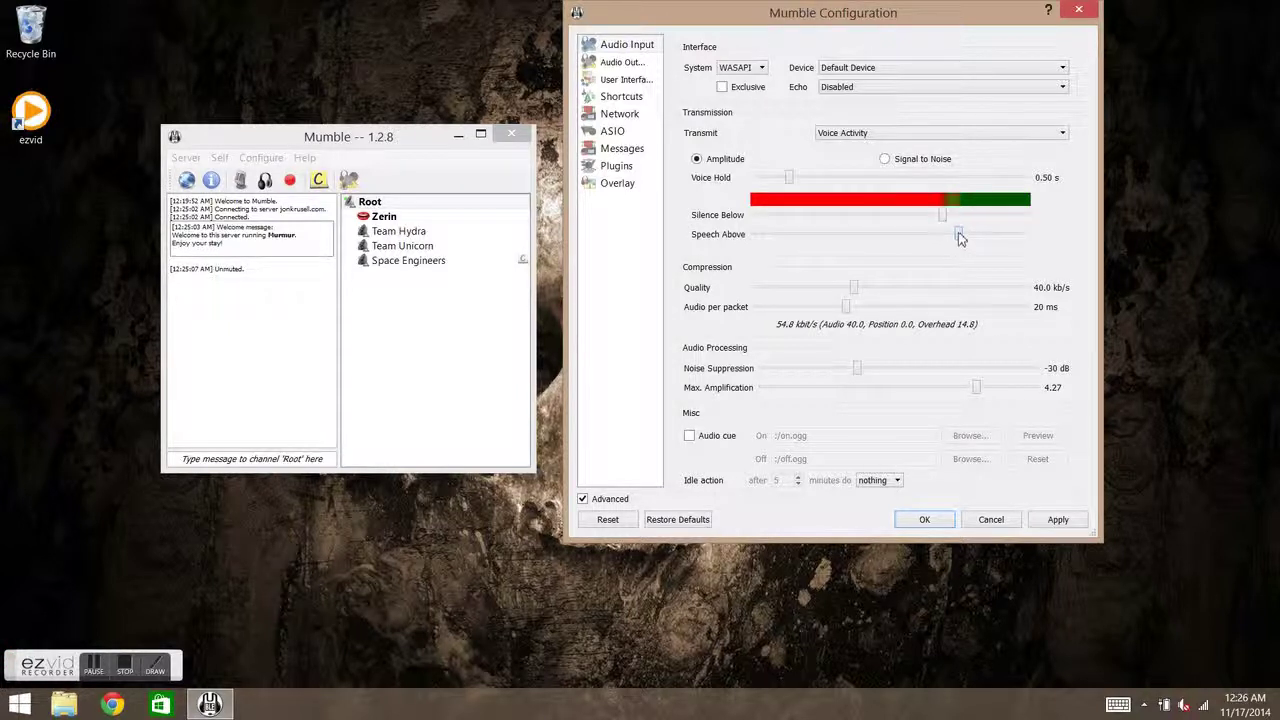
left_click_drag(963, 238, 942, 216)
left_click(1057, 518)
left_click(930, 521)
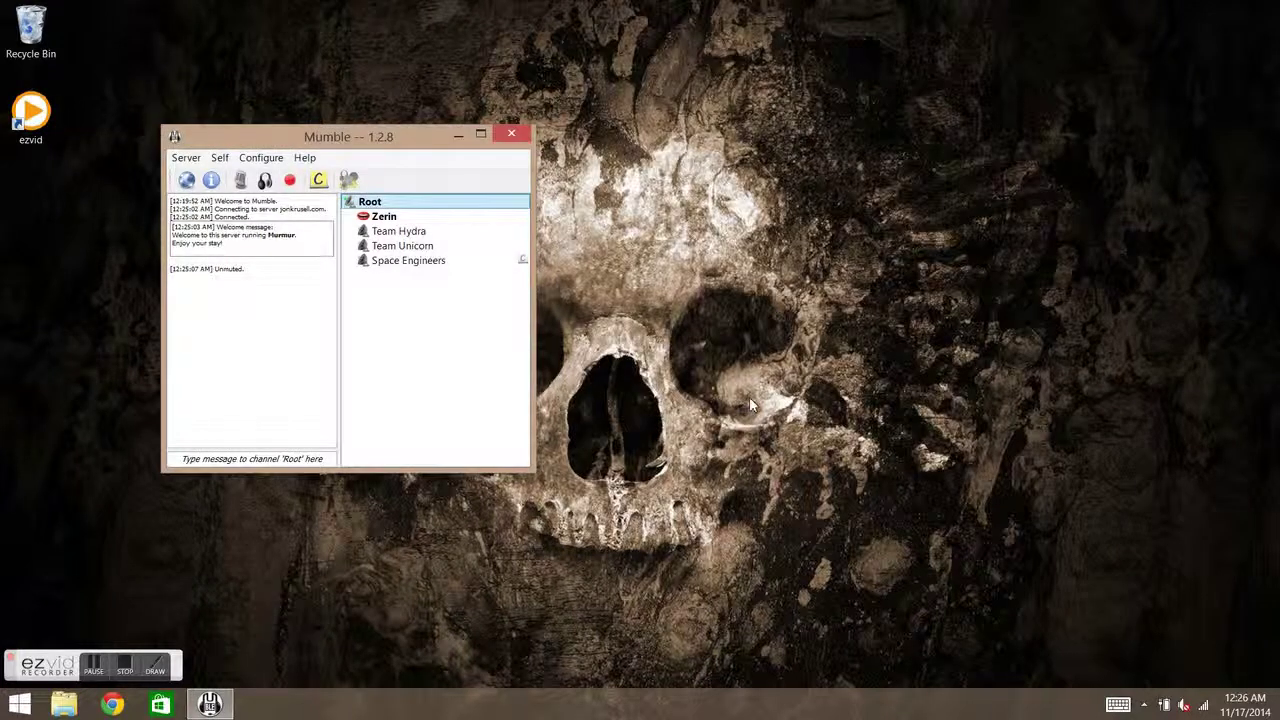
Disconnect from the current voice server.
left_click(190, 160)
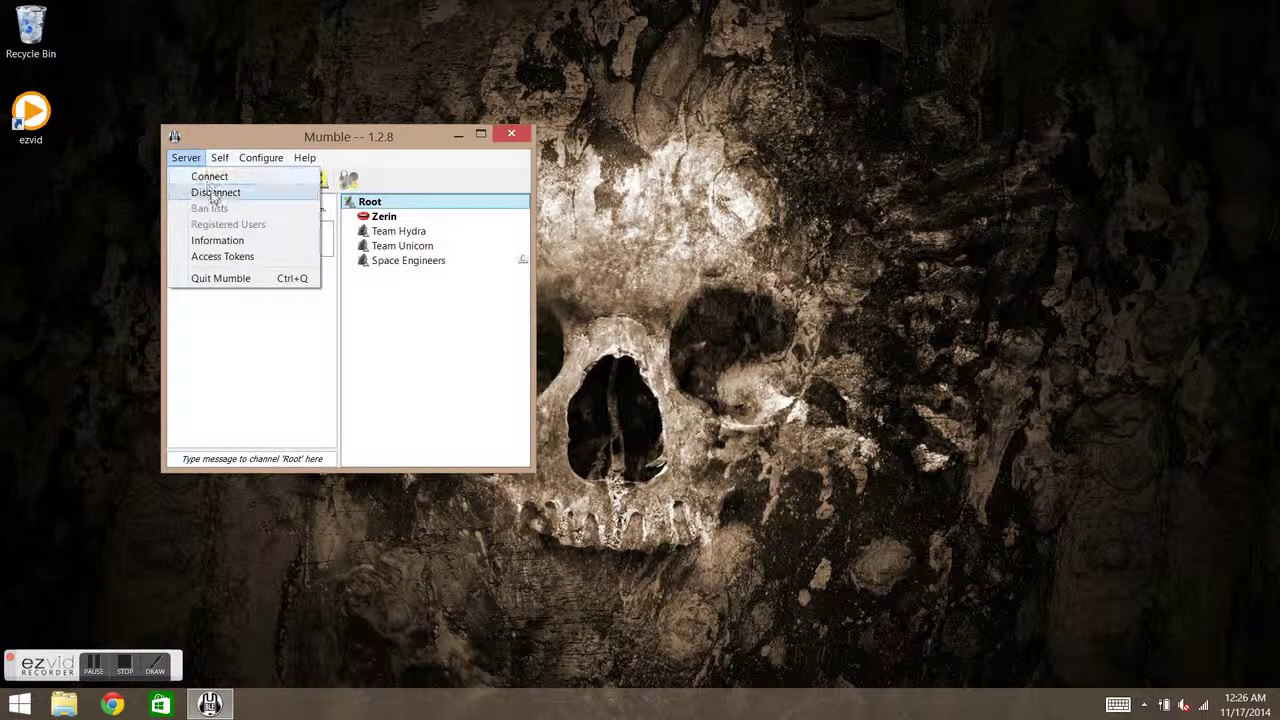
left_click(212, 192)
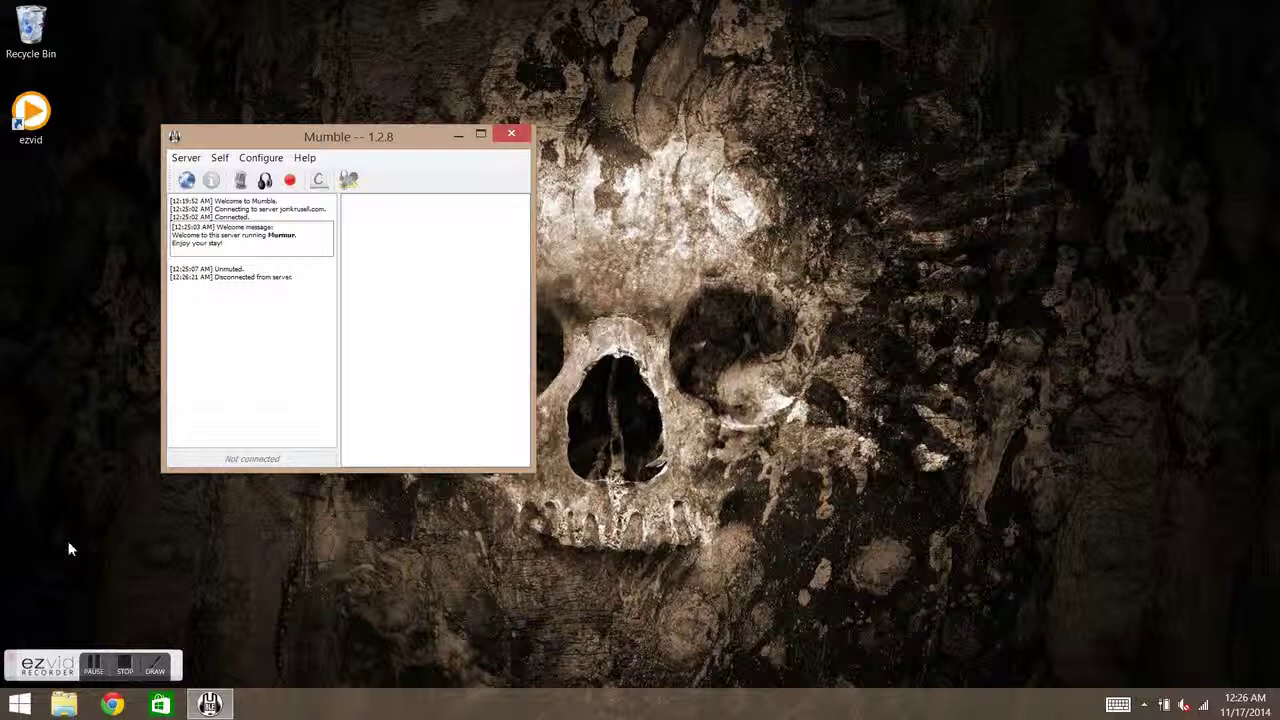
left_click(126, 670)
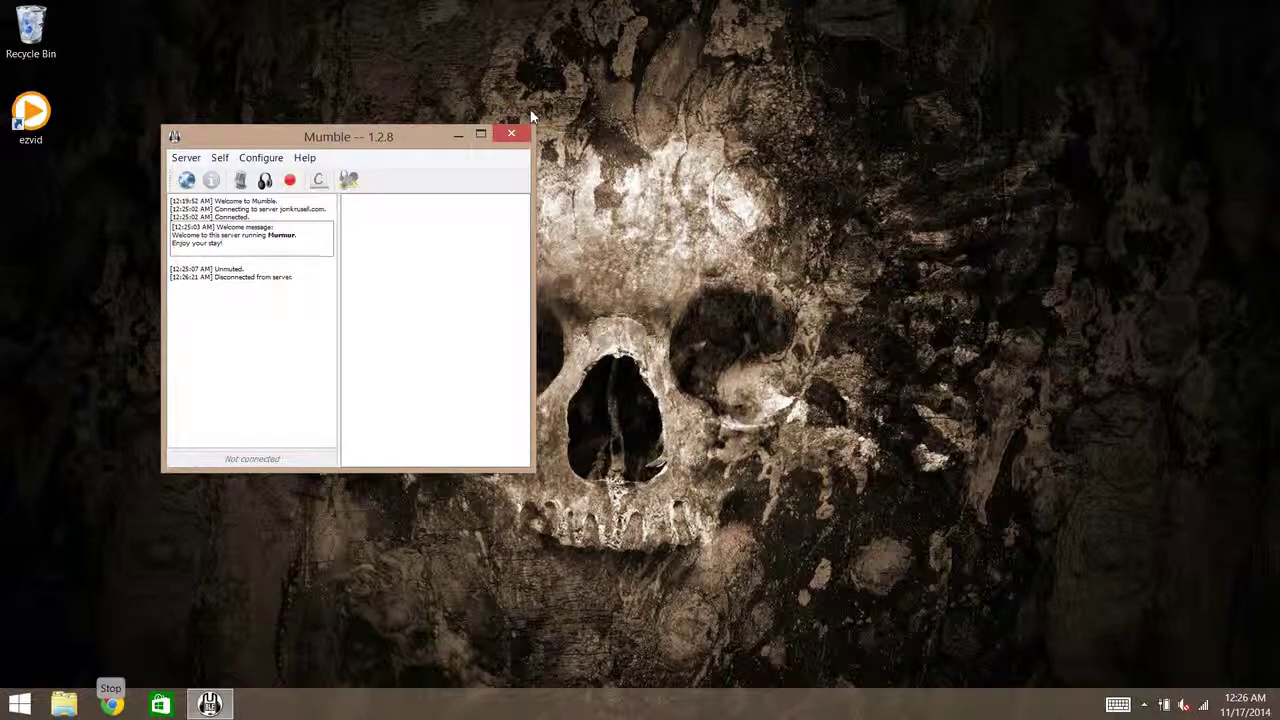